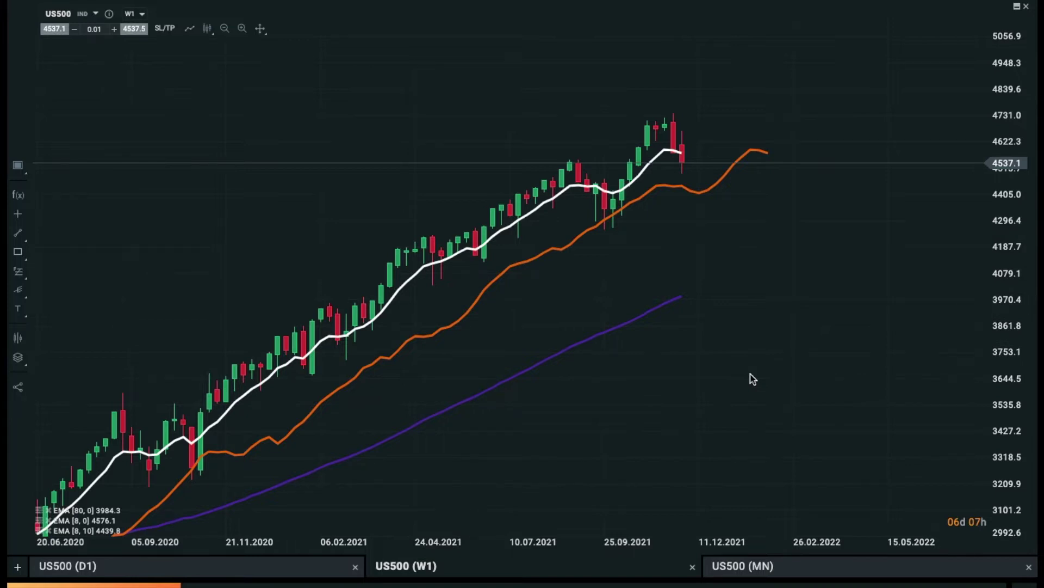
{"action": "left_click", "coordinate": [738, 278]}
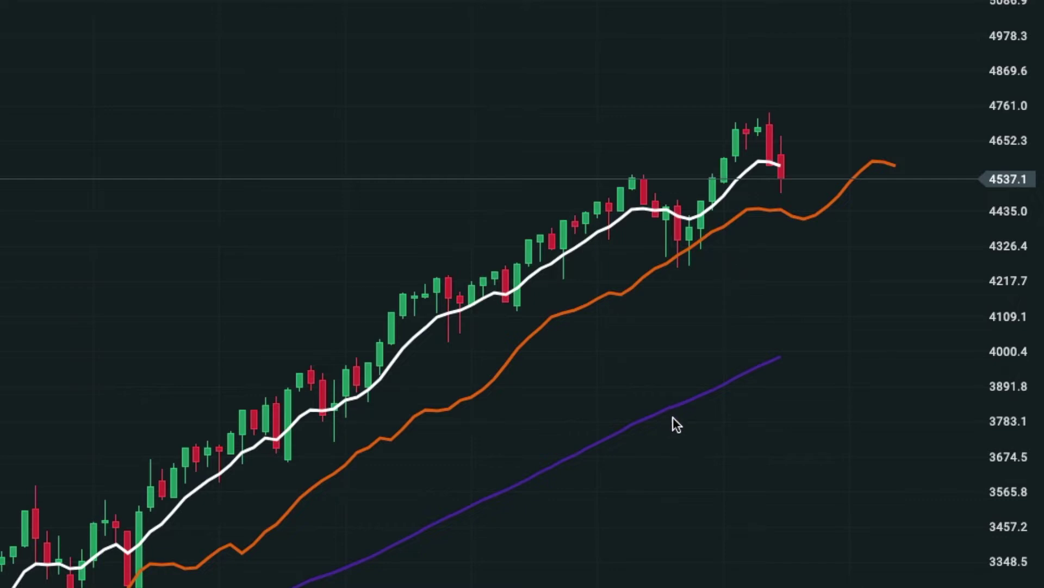
Pan and zoom the US500 weekly chart so late 2020 to late 2021 candles fill the view.
{"action": "left_click_drag", "start_coordinate": [773, 459], "coordinate": [691, 480]}
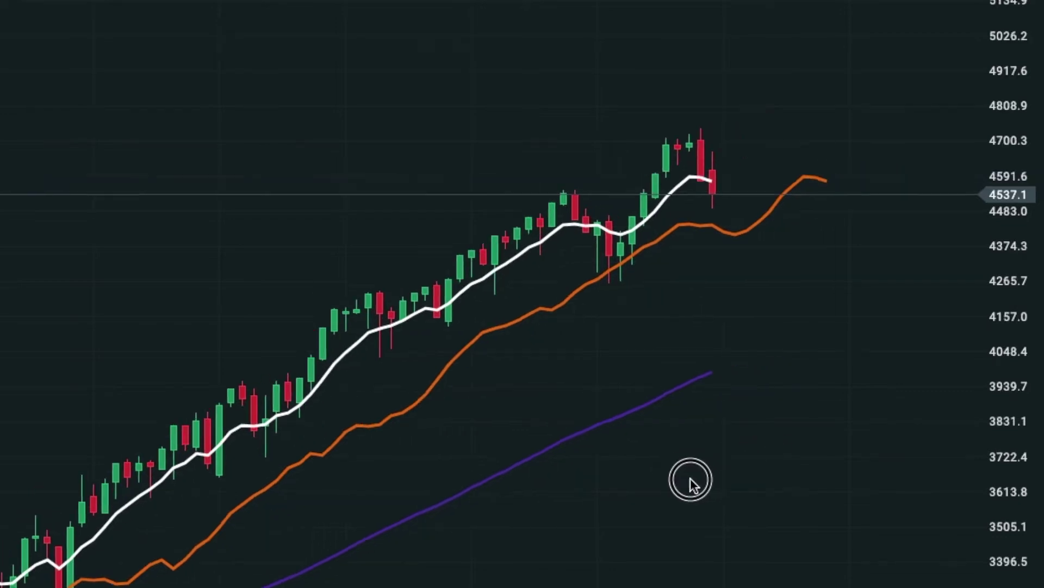
{"action": "mouse_move", "coordinate": [804, 335]}
{"action": "left_mouse_down"}
{"action": "mouse_move", "coordinate": [580, 354]}
{"action": "mouse_move", "coordinate": [958, 383]}
{"action": "left_mouse_up"}
{"action": "left_click_drag", "start_coordinate": [979, 215], "coordinate": [745, 419]}
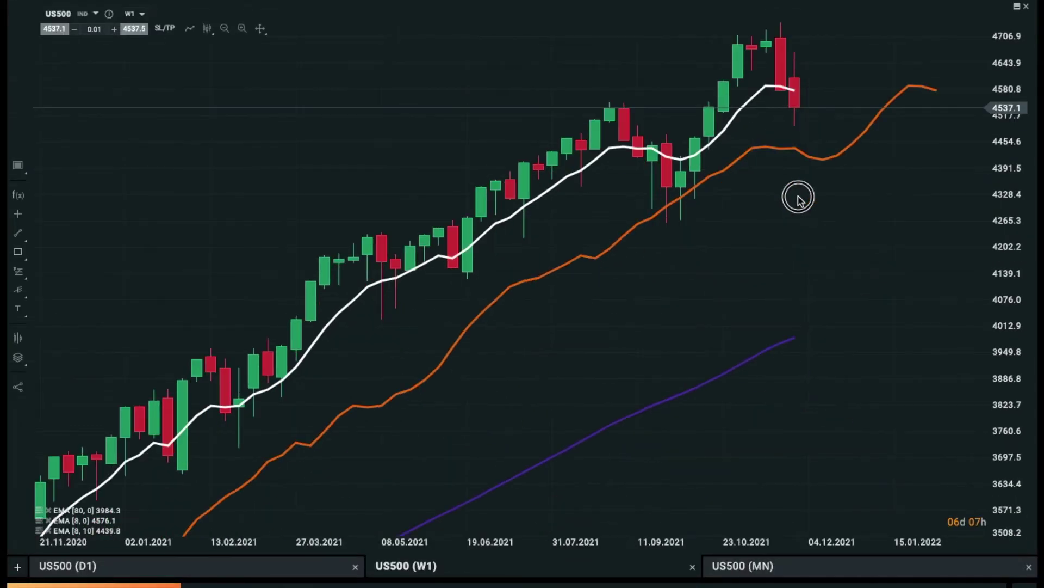
Zoom out and pan the US500 weekly chart back to late 2019, including the early-2020 crash.
{"action": "mouse_move", "coordinate": [1009, 219]}
{"action": "left_mouse_down"}
{"action": "mouse_move", "coordinate": [1007, 275]}
{"action": "mouse_move", "coordinate": [983, 353]}
{"action": "left_mouse_up"}
{"action": "scroll", "coordinate": [905, 401], "scroll_direction": "down", "scroll_amount": 2}
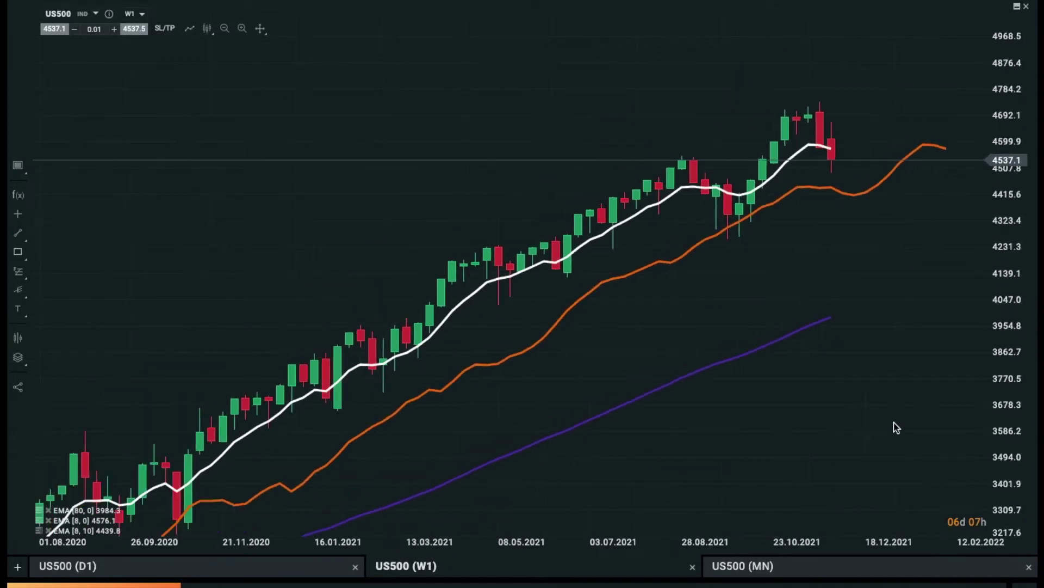
{"action": "scroll", "coordinate": [898, 382], "scroll_direction": "down", "scroll_amount": 2}
{"action": "scroll", "coordinate": [916, 341], "scroll_direction": "down", "scroll_amount": 2}
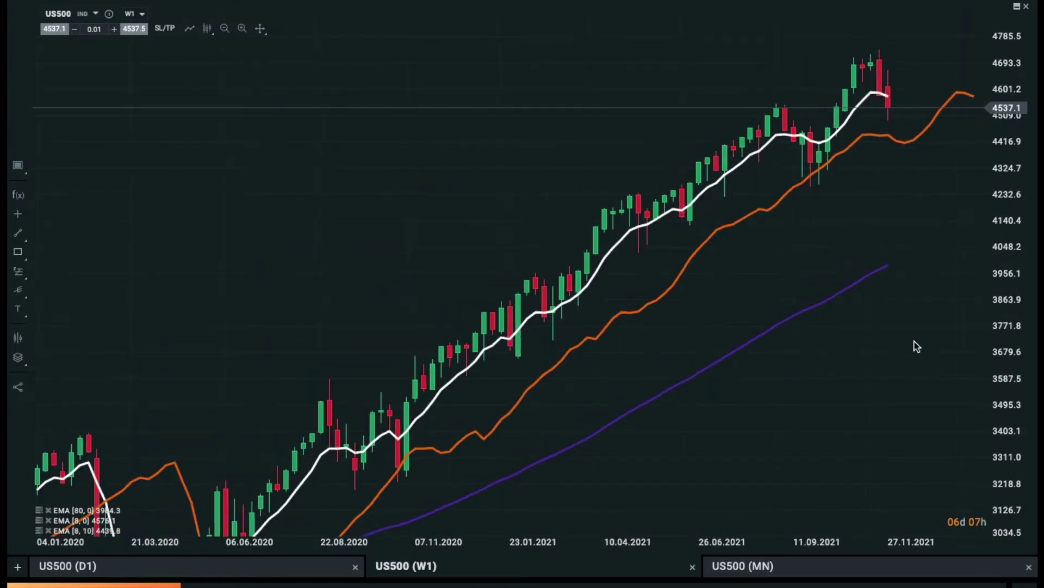
{"action": "left_click_drag", "start_coordinate": [884, 389], "coordinate": [902, 312]}
{"action": "left_click_drag", "start_coordinate": [995, 284], "coordinate": [1010, 415]}
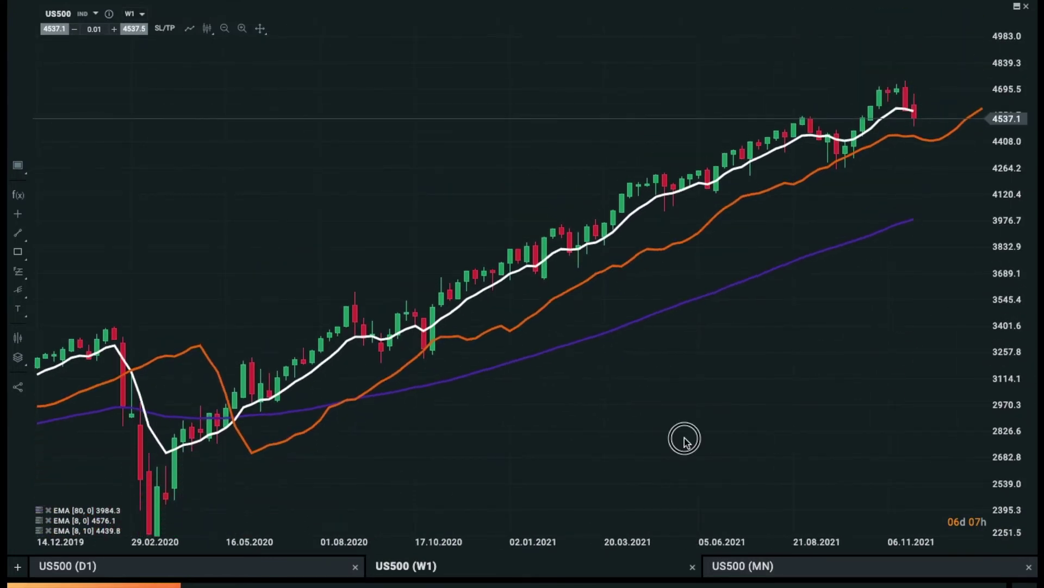
{"action": "left_click_drag", "start_coordinate": [683, 439], "coordinate": [816, 354]}
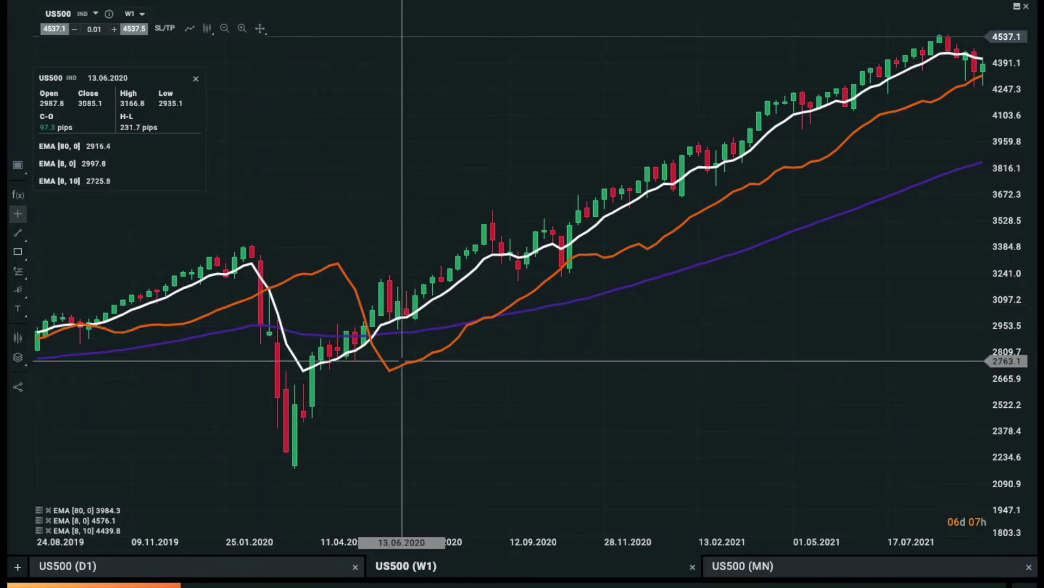
{"action": "left_click_drag", "start_coordinate": [536, 354], "coordinate": [538, 400]}
{"action": "left_click_drag", "start_coordinate": [759, 318], "coordinate": [618, 408]}
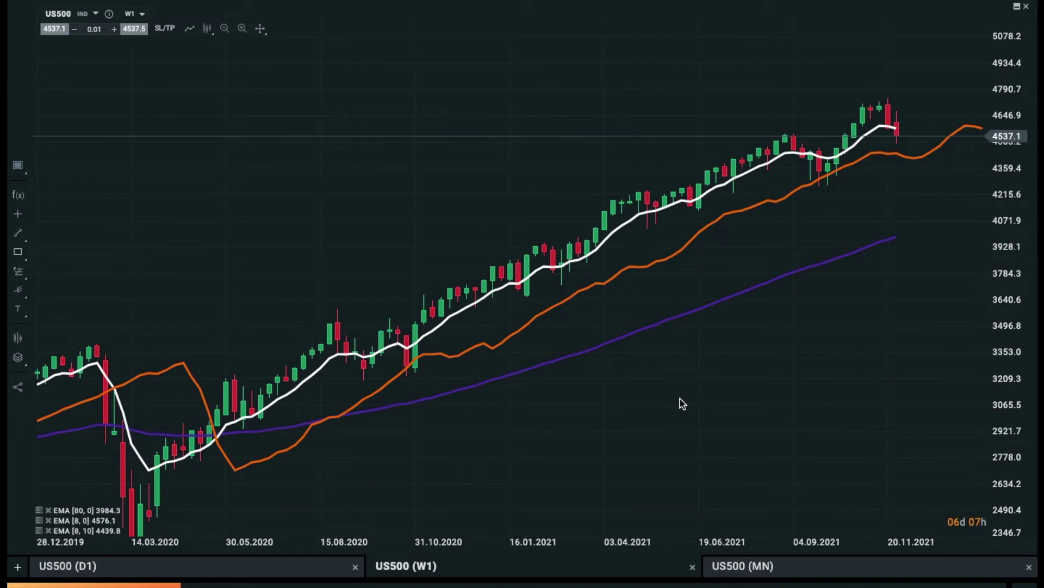
{"action": "scroll", "coordinate": [762, 229], "scroll_direction": "down", "scroll_amount": 3}
{"action": "scroll", "coordinate": [843, 381], "scroll_direction": "down", "scroll_amount": 5}
{"action": "scroll", "coordinate": [944, 380], "scroll_direction": "down", "scroll_amount": 2}
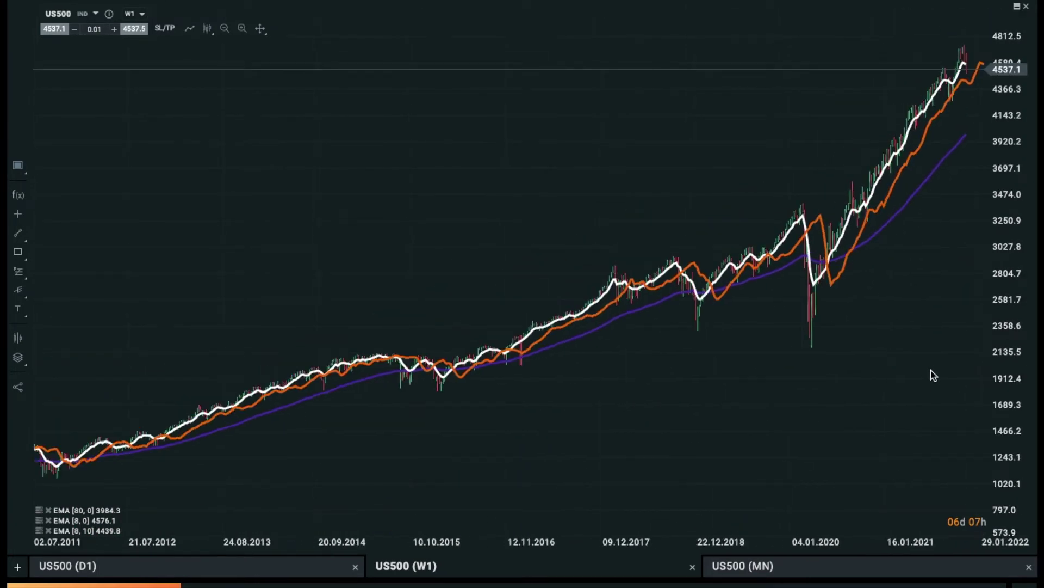
{"action": "mouse_move", "coordinate": [904, 381]}
{"action": "left_mouse_down"}
{"action": "mouse_move", "coordinate": [912, 410]}
{"action": "mouse_move", "coordinate": [879, 443]}
{"action": "left_mouse_up"}
{"action": "scroll", "coordinate": [911, 410], "scroll_direction": "down", "scroll_amount": 2}
{"action": "scroll", "coordinate": [896, 381], "scroll_direction": "down", "scroll_amount": 2}
{"action": "scroll", "coordinate": [842, 431], "scroll_direction": "down", "scroll_amount": 2}
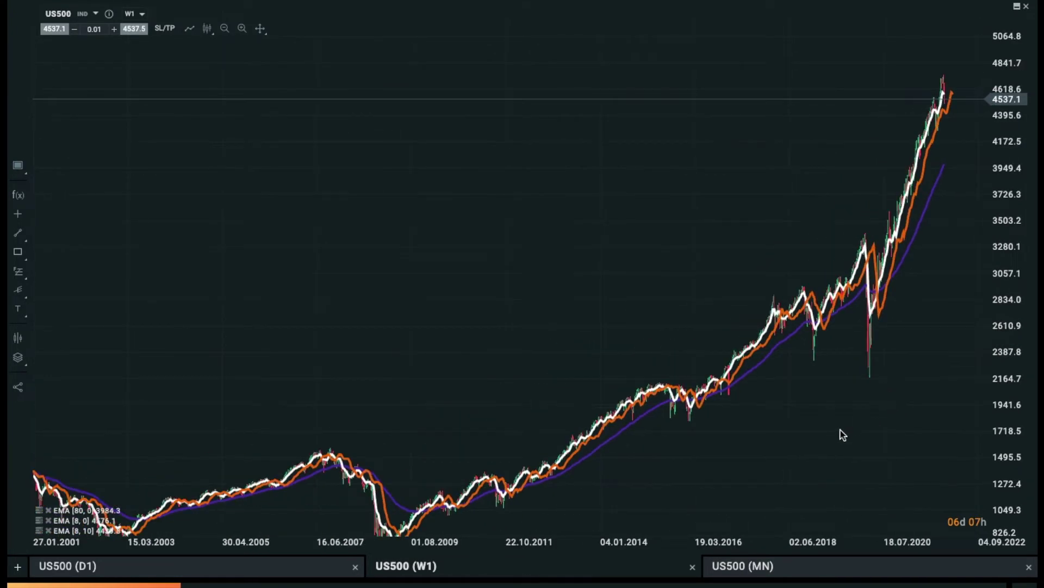
{"action": "scroll", "coordinate": [837, 435], "scroll_direction": "down", "scroll_amount": 2}
{"action": "scroll", "coordinate": [870, 440], "scroll_direction": "down", "scroll_amount": 2}
{"action": "scroll", "coordinate": [906, 448], "scroll_direction": "down", "scroll_amount": 2}
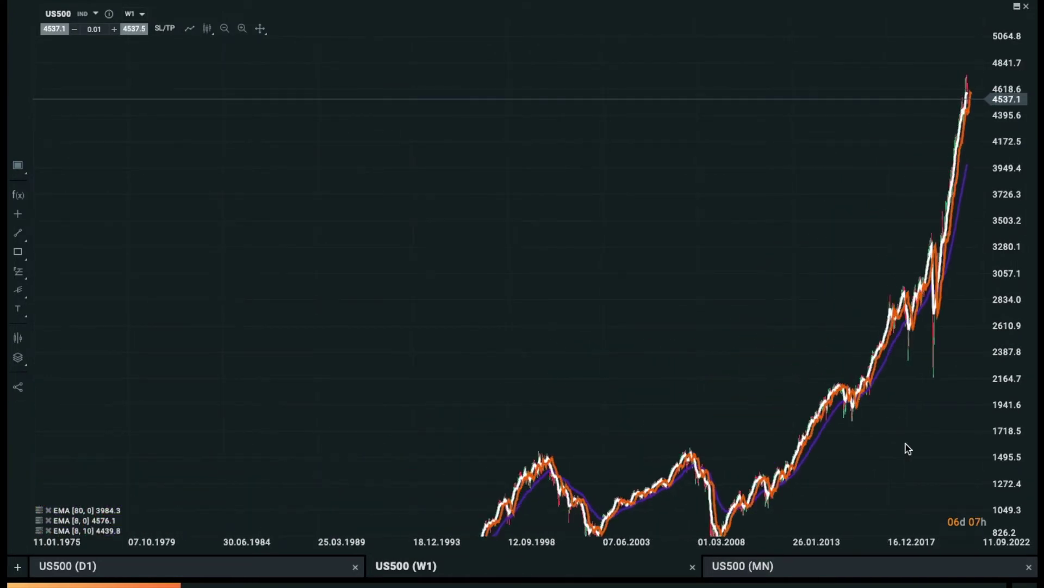
{"action": "left_click_drag", "start_coordinate": [904, 448], "coordinate": [753, 403]}
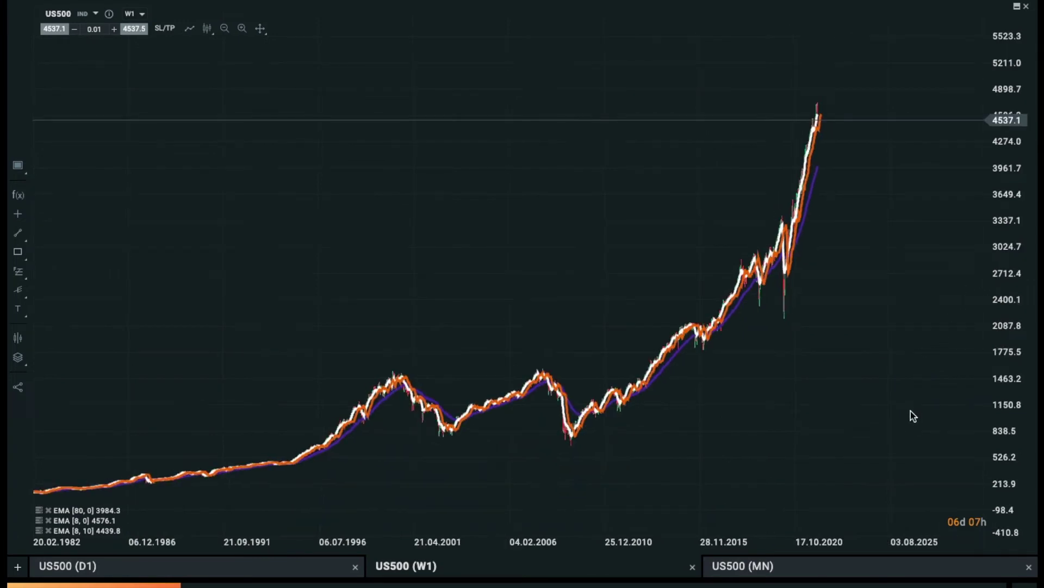
{"action": "scroll", "coordinate": [925, 348], "scroll_direction": "up", "scroll_amount": 2}
{"action": "scroll", "coordinate": [769, 326], "scroll_direction": "up", "scroll_amount": 2}
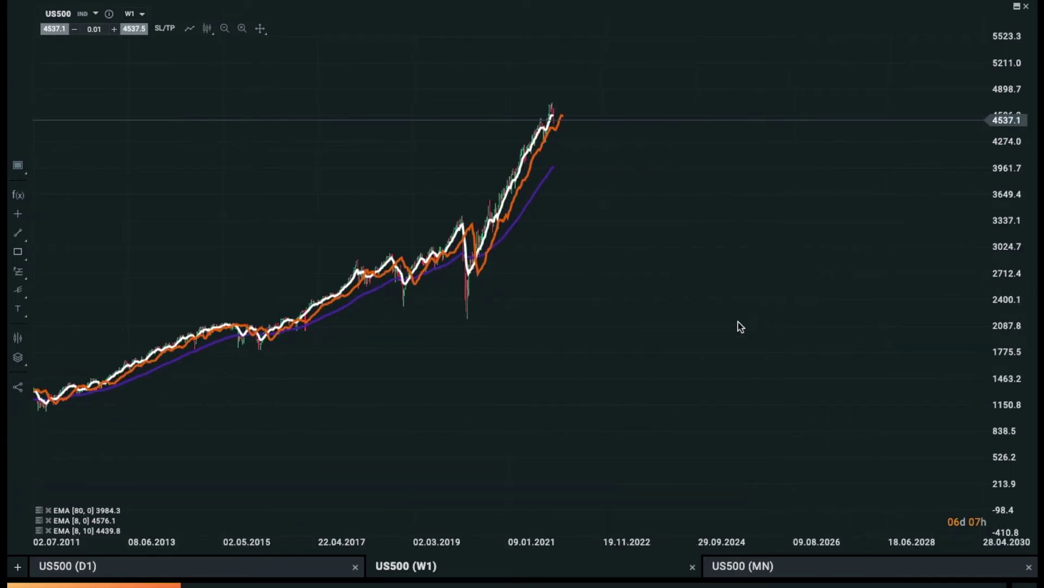
{"action": "left_click_drag", "start_coordinate": [676, 340], "coordinate": [974, 368]}
{"action": "scroll", "coordinate": [842, 362], "scroll_direction": "up", "scroll_amount": 2}
{"action": "left_click_drag", "start_coordinate": [842, 362], "coordinate": [821, 187]}
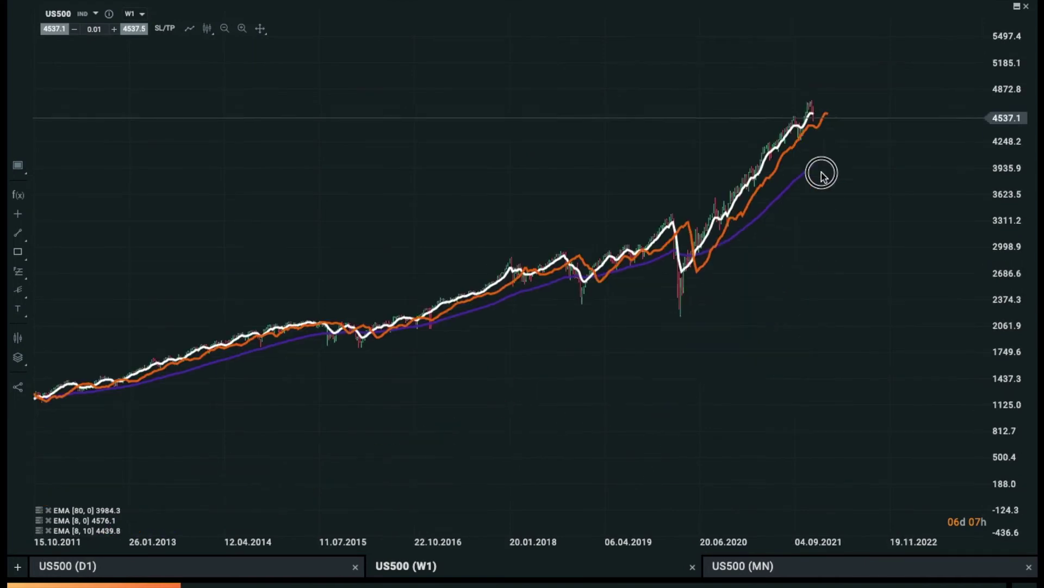
{"action": "scroll", "coordinate": [977, 272], "scroll_direction": "up", "scroll_amount": 1}
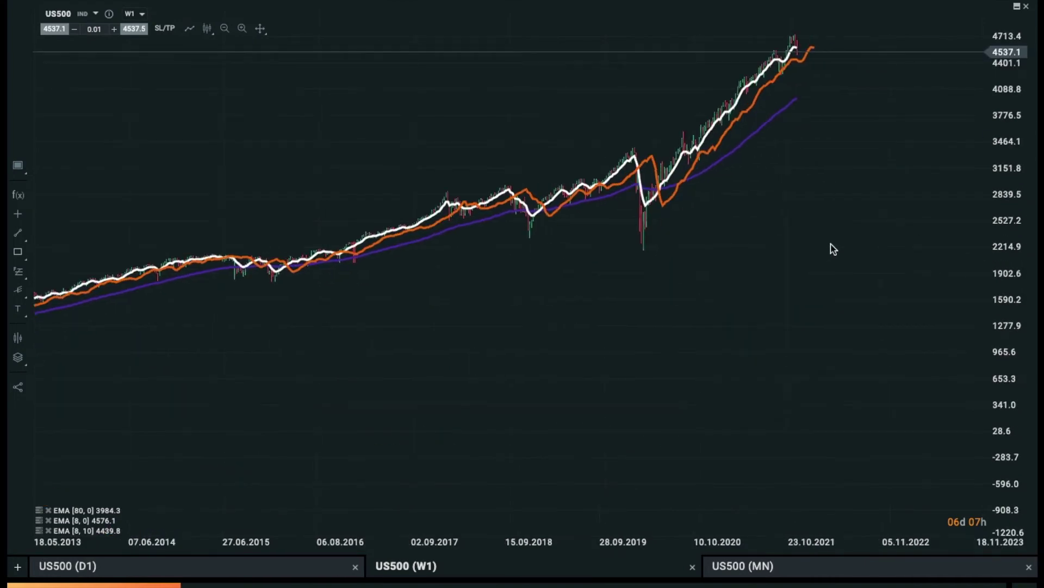
{"action": "left_click_drag", "start_coordinate": [830, 296], "coordinate": [935, 343]}
{"action": "scroll", "coordinate": [944, 338], "scroll_direction": "up", "scroll_amount": 2}
{"action": "left_click_drag", "start_coordinate": [691, 335], "coordinate": [954, 289]}
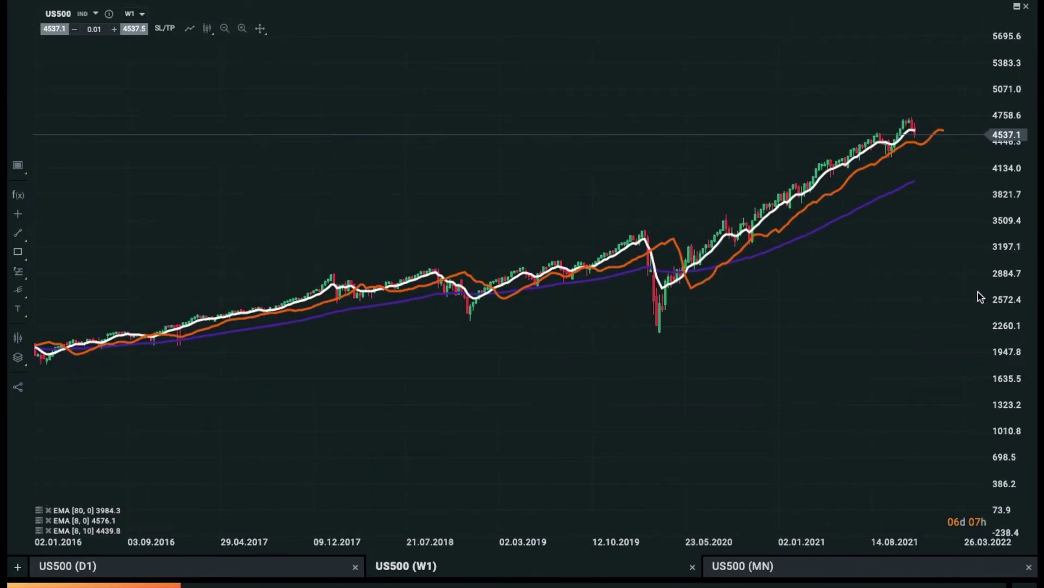
{"action": "left_click_drag", "start_coordinate": [1027, 310], "coordinate": [1028, 205]}
{"action": "mouse_move", "coordinate": [910, 234]}
{"action": "left_mouse_down"}
{"action": "mouse_move", "coordinate": [830, 385]}
{"action": "mouse_move", "coordinate": [836, 393]}
{"action": "left_mouse_up"}
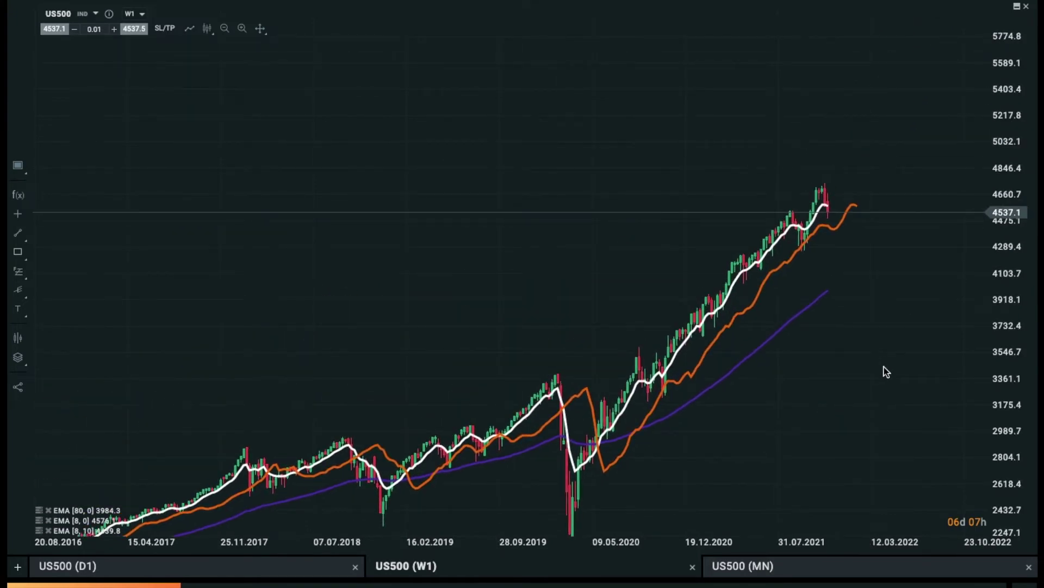
{"action": "scroll", "coordinate": [883, 367], "scroll_direction": "up", "scroll_amount": 2}
{"action": "mouse_move", "coordinate": [883, 296]}
{"action": "left_mouse_down"}
{"action": "mouse_move", "coordinate": [914, 159]}
{"action": "mouse_move", "coordinate": [855, 281]}
{"action": "left_mouse_up"}
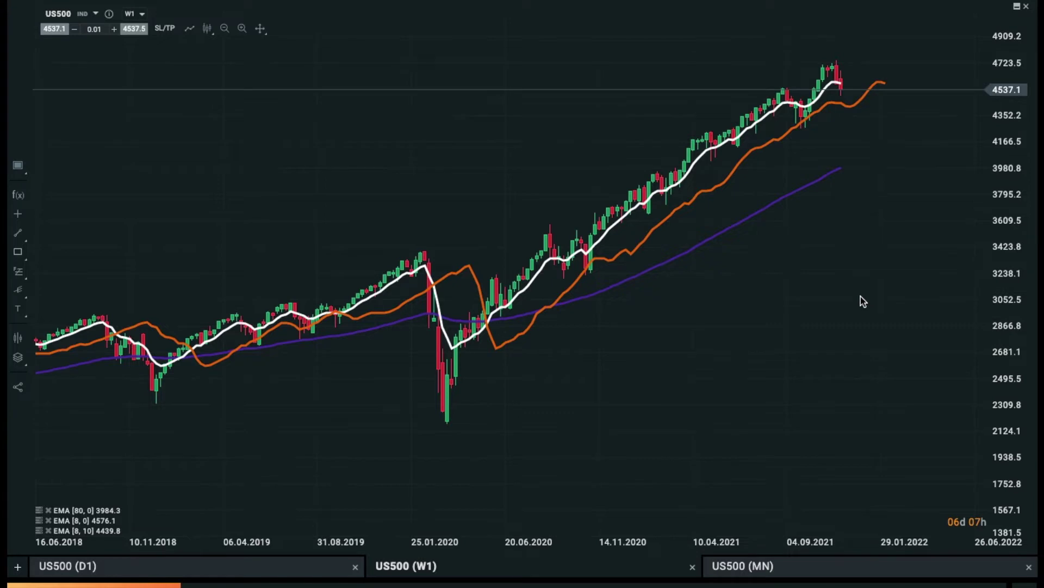
{"action": "scroll", "coordinate": [870, 249], "scroll_direction": "up", "scroll_amount": 1}
{"action": "scroll", "coordinate": [870, 248], "scroll_direction": "up", "scroll_amount": 1}
{"action": "left_click_drag", "start_coordinate": [869, 246], "coordinate": [868, 402]}
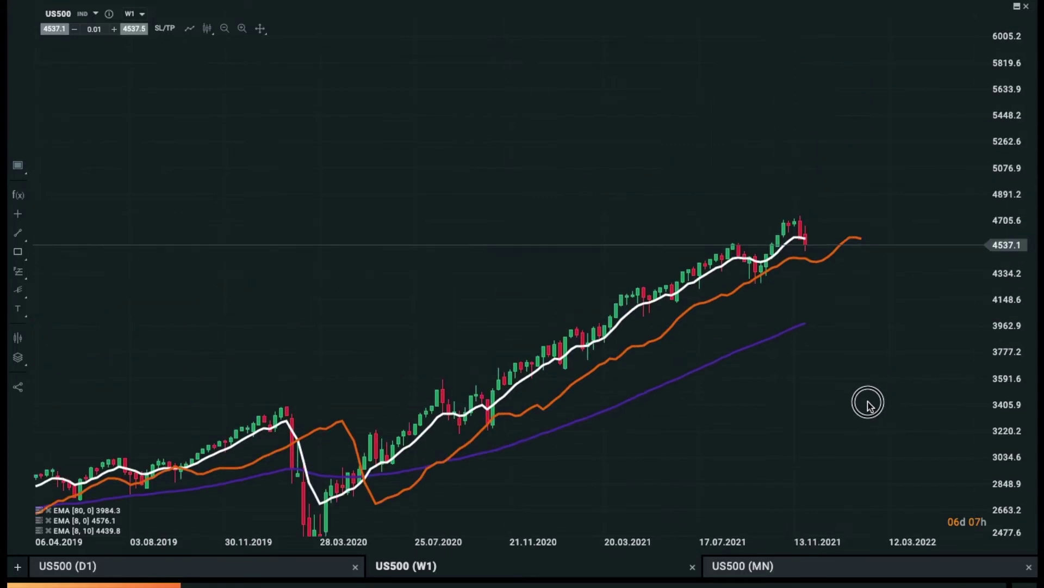
{"action": "mouse_move", "coordinate": [979, 388]}
{"action": "left_mouse_down"}
{"action": "mouse_move", "coordinate": [847, 354]}
{"action": "mouse_move", "coordinate": [935, 305]}
{"action": "left_mouse_up"}
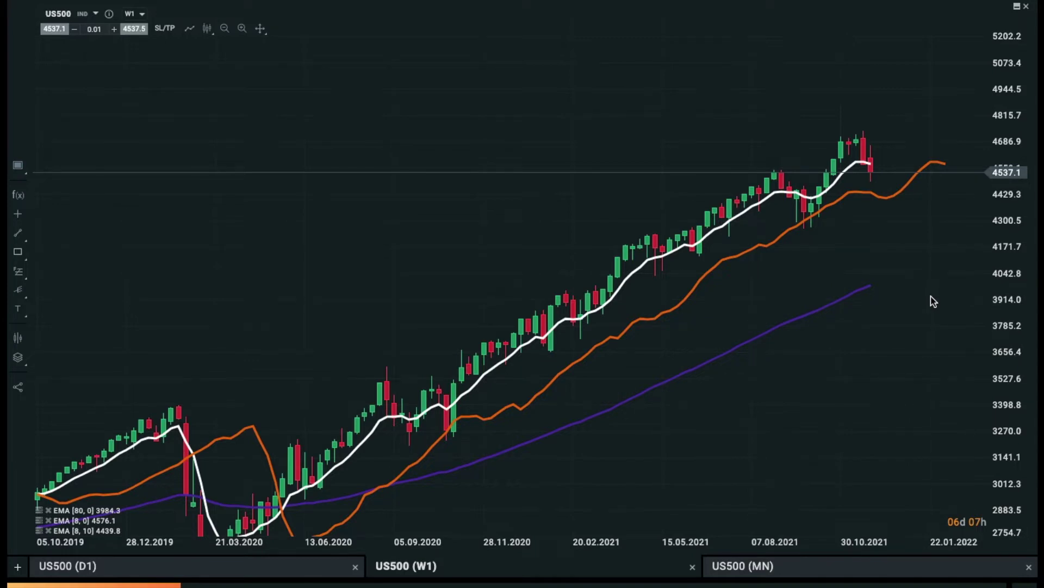
Zoom in slightly on the recent weeks and nudge the US500 weekly chart upward.
{"action": "scroll", "coordinate": [931, 283], "scroll_direction": "up", "scroll_amount": 2}
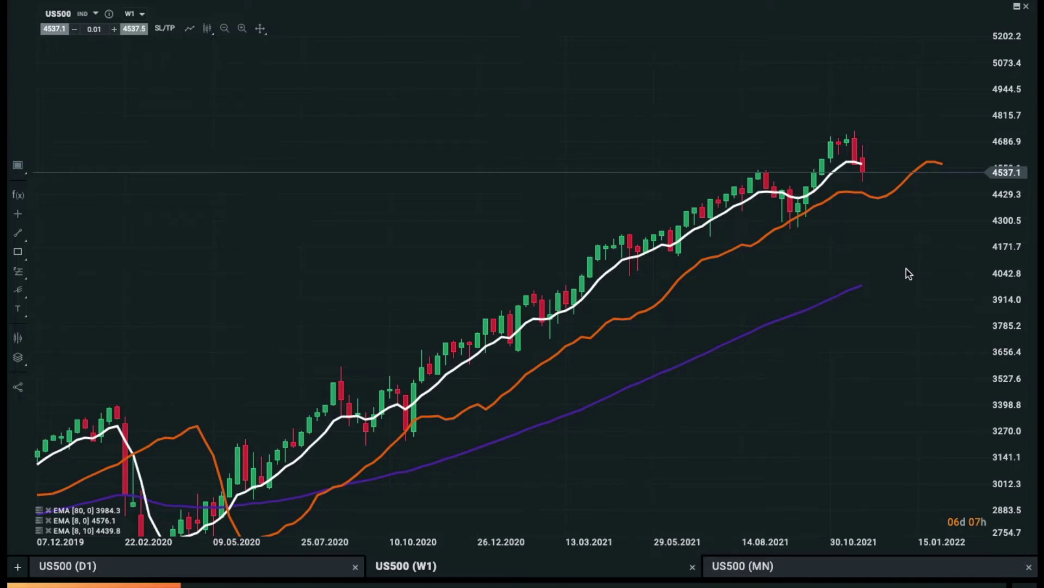
{"action": "left_click_drag", "start_coordinate": [906, 269], "coordinate": [889, 252]}
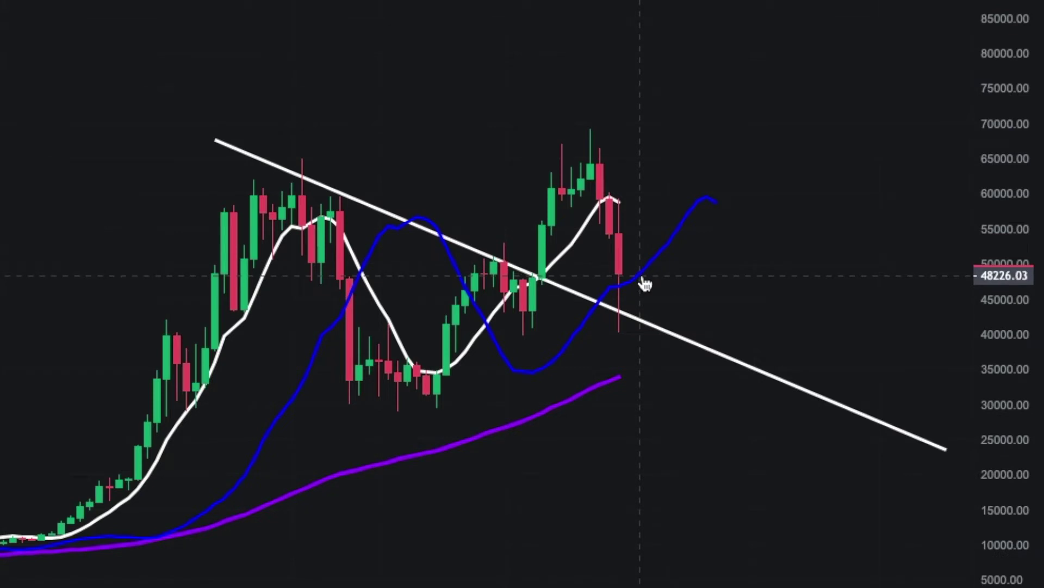
{"action": "left_click_drag", "start_coordinate": [781, 287], "coordinate": [839, 235]}
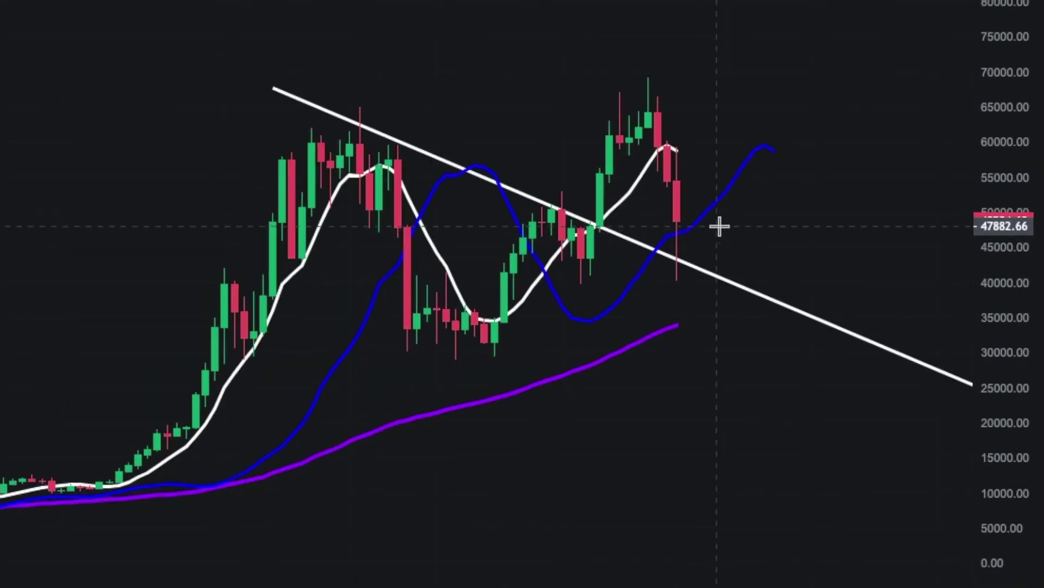
{"action": "left_click_drag", "start_coordinate": [765, 422], "coordinate": [728, 427]}
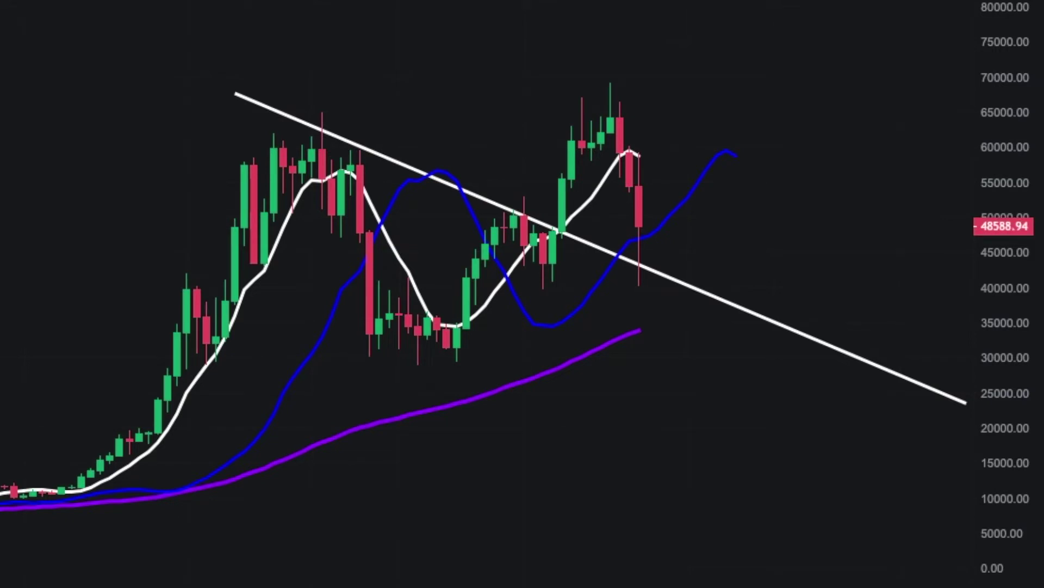
Sketch a (0)-(W)-(X)-(Y) Elliott wave projection on the Bitcoin chart, then delete it.
{"action": "left_click", "coordinate": [649, 271]}
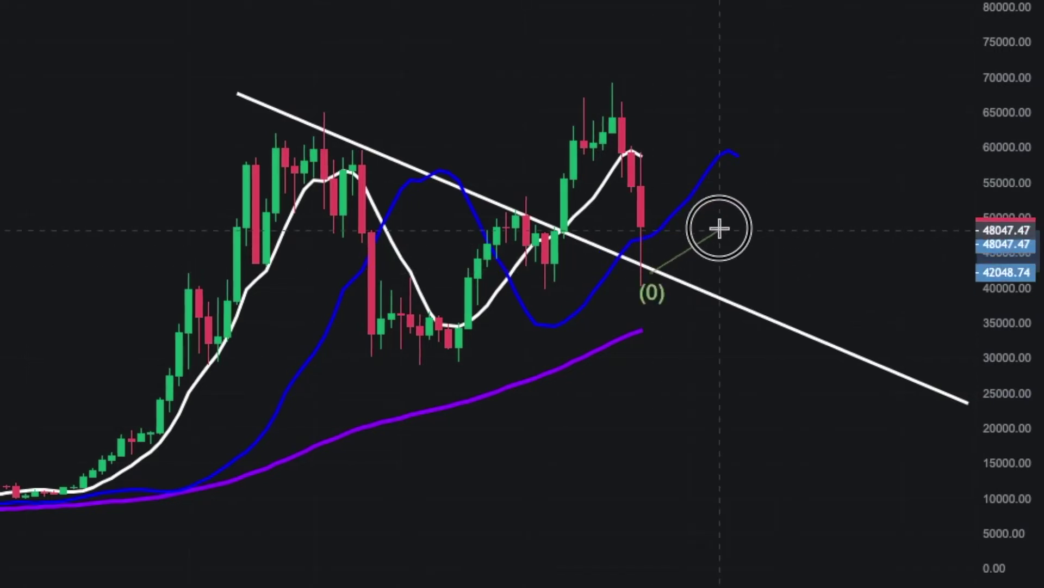
{"action": "left_click", "coordinate": [708, 200]}
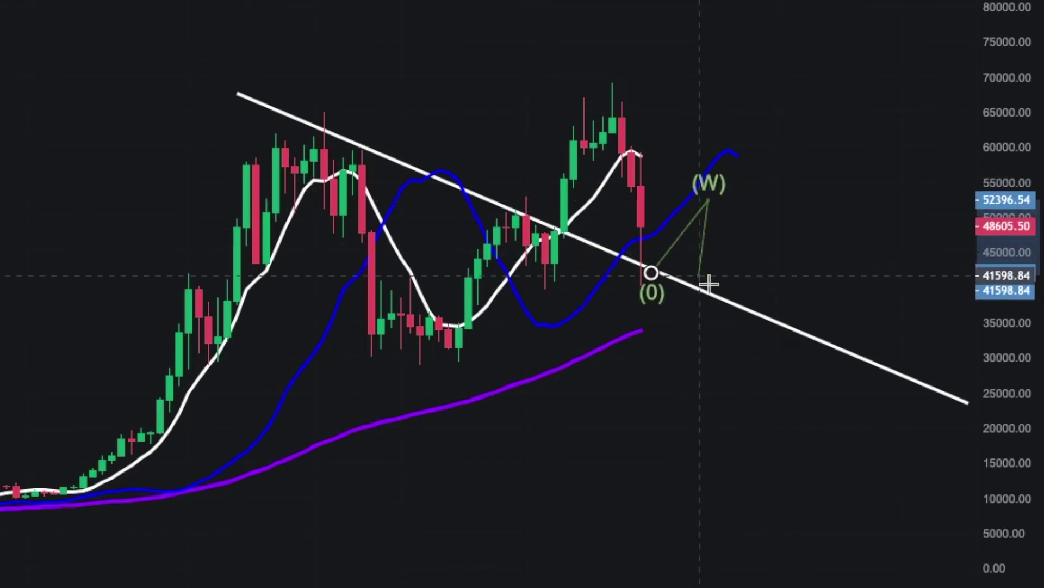
{"action": "left_click", "coordinate": [719, 298]}
{"action": "left_click", "coordinate": [786, 96]}
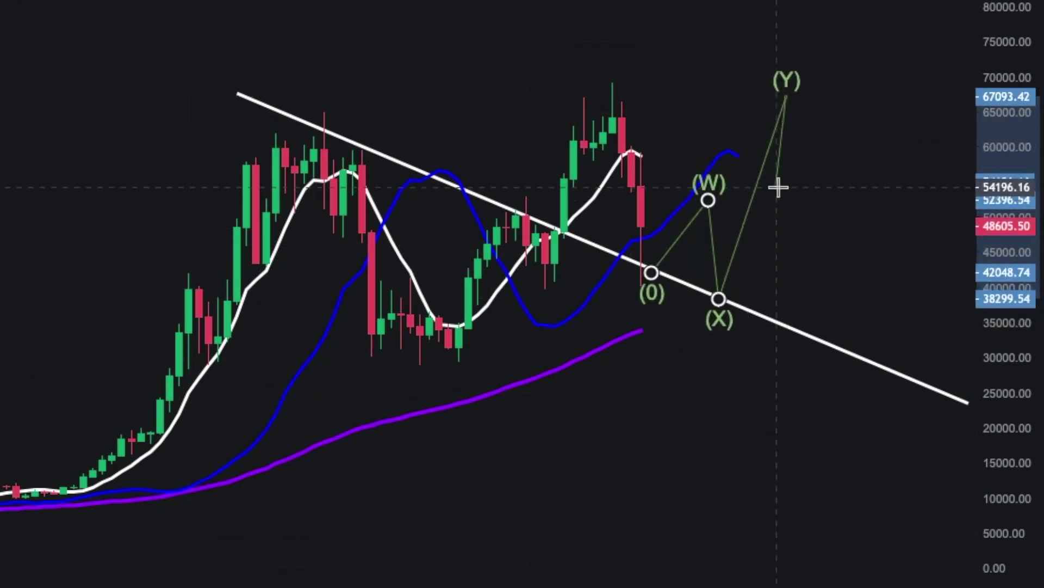
{"action": "left_click", "coordinate": [794, 184]}
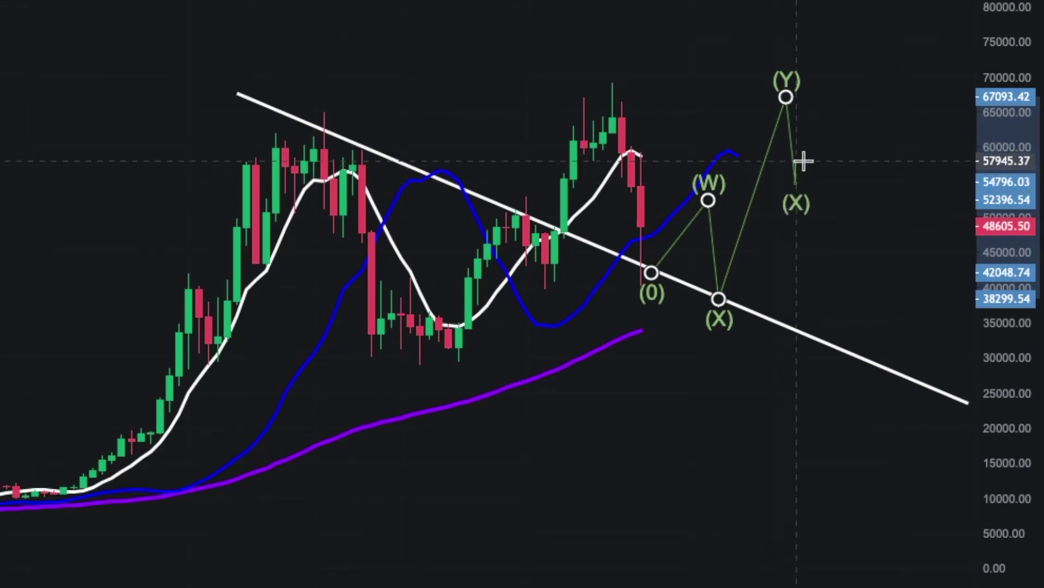
{"action": "left_click", "coordinate": [764, 158]}
{"action": "key", "text": "Delete"}
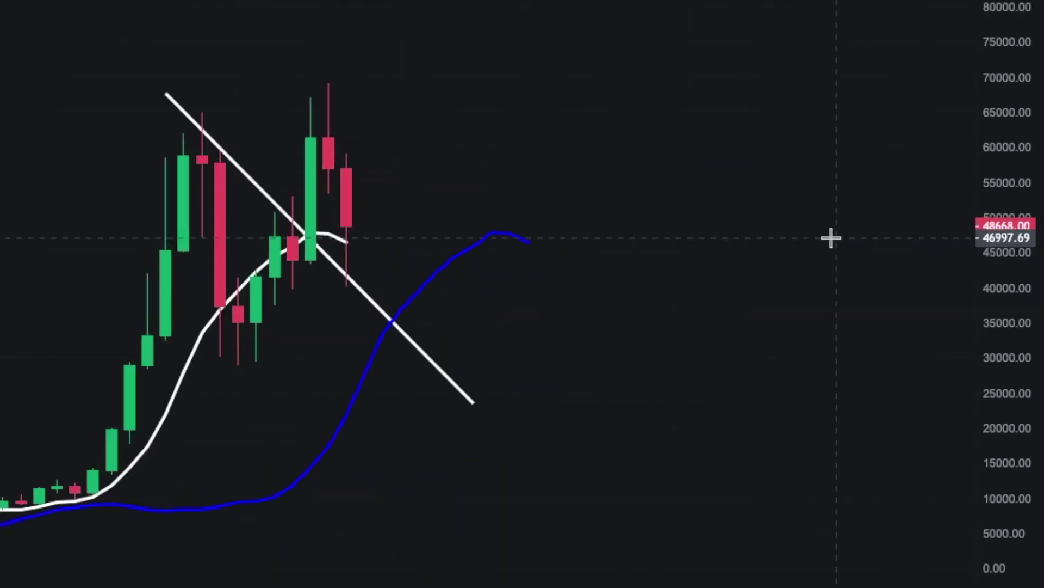
{"action": "left_click_drag", "start_coordinate": [601, 452], "coordinate": [888, 418]}
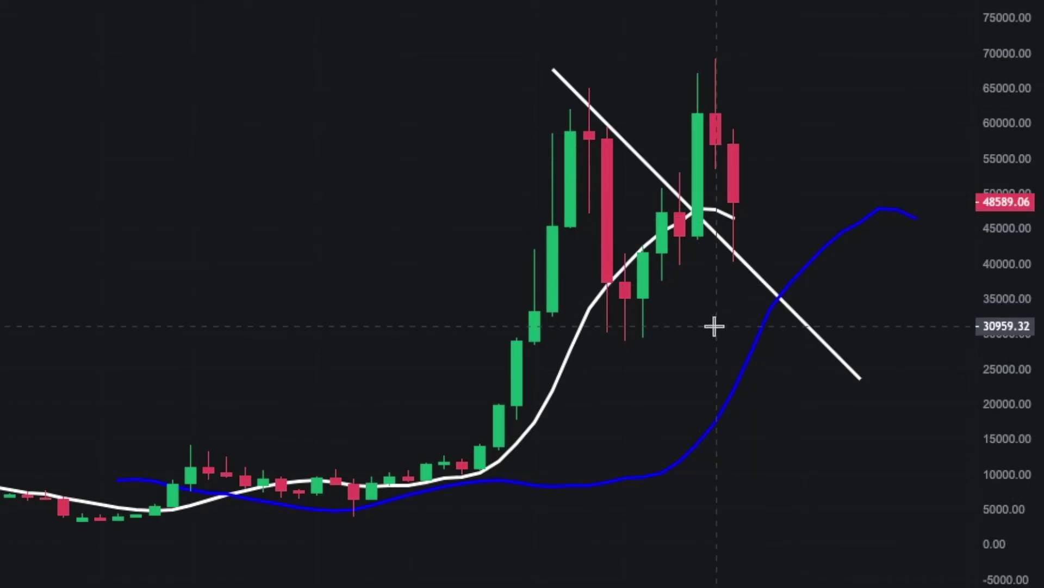
{"action": "left_click_drag", "start_coordinate": [713, 324], "coordinate": [642, 329]}
{"action": "scroll", "coordinate": [643, 329], "scroll_direction": "up", "scroll_amount": 3}
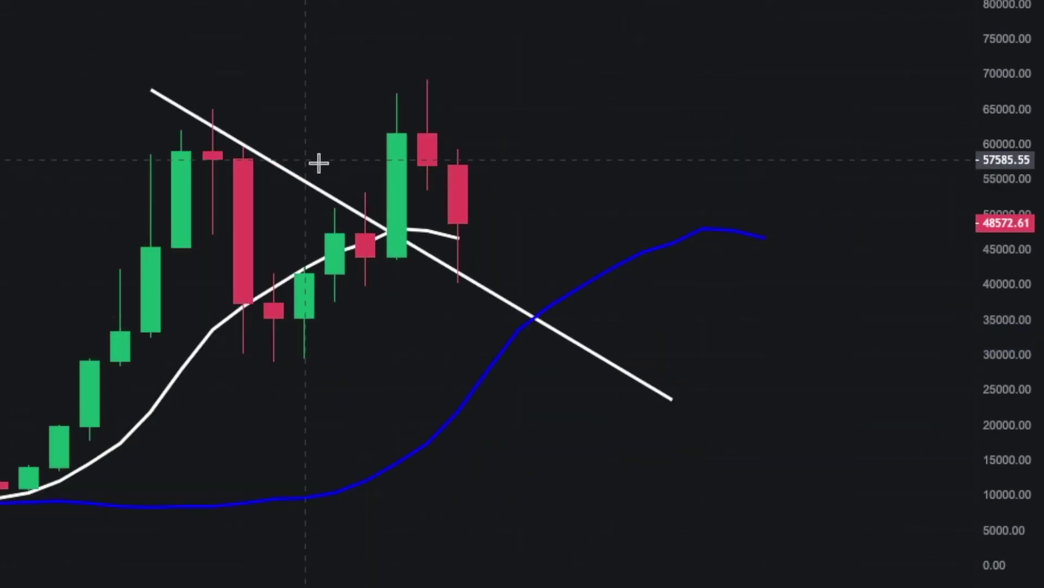
{"action": "left_click", "coordinate": [511, 305]}
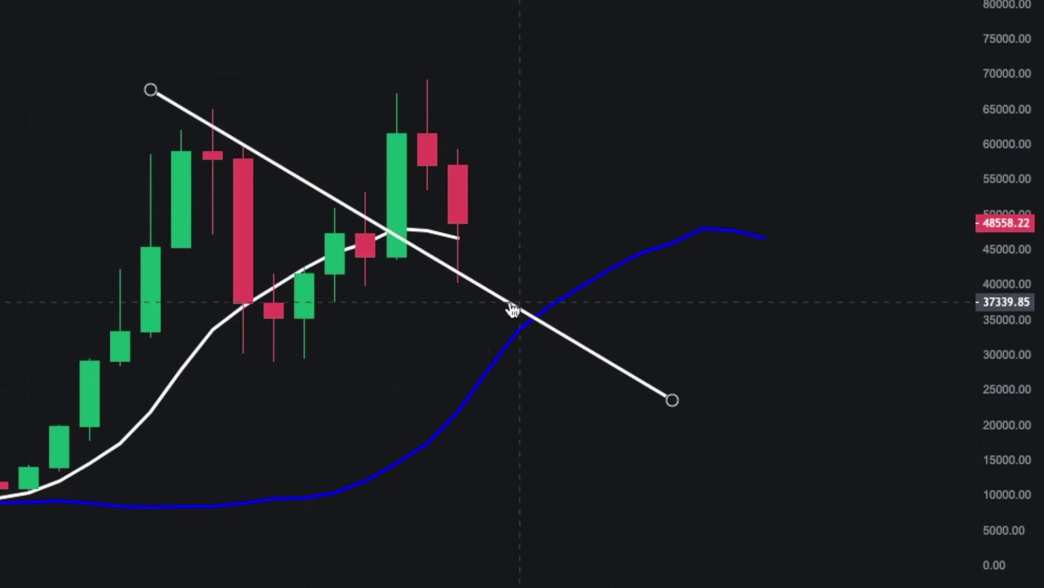
{"action": "left_click_drag", "start_coordinate": [326, 321], "coordinate": [465, 324]}
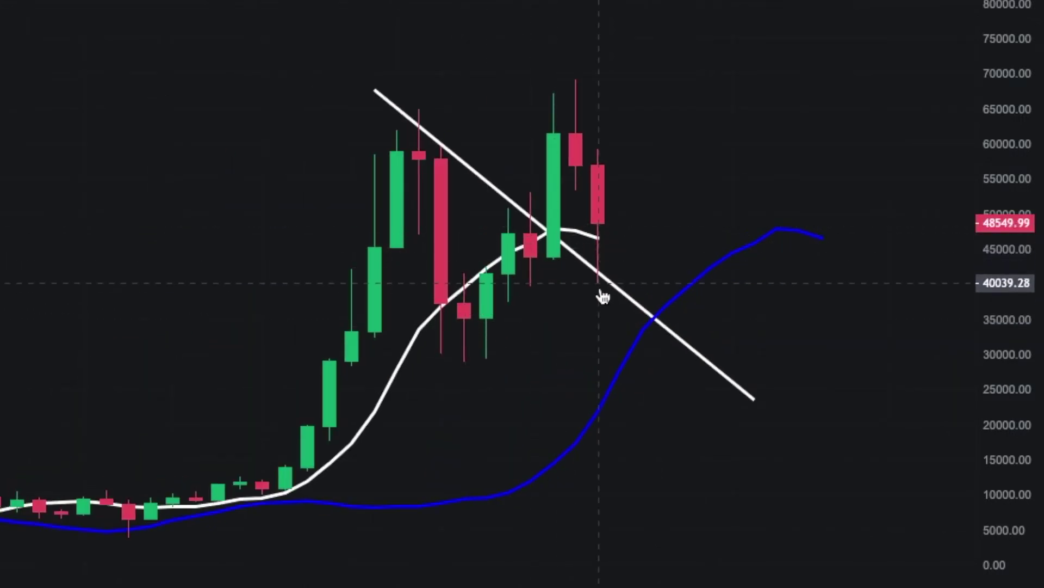
{"action": "left_click_drag", "start_coordinate": [603, 293], "coordinate": [641, 218]}
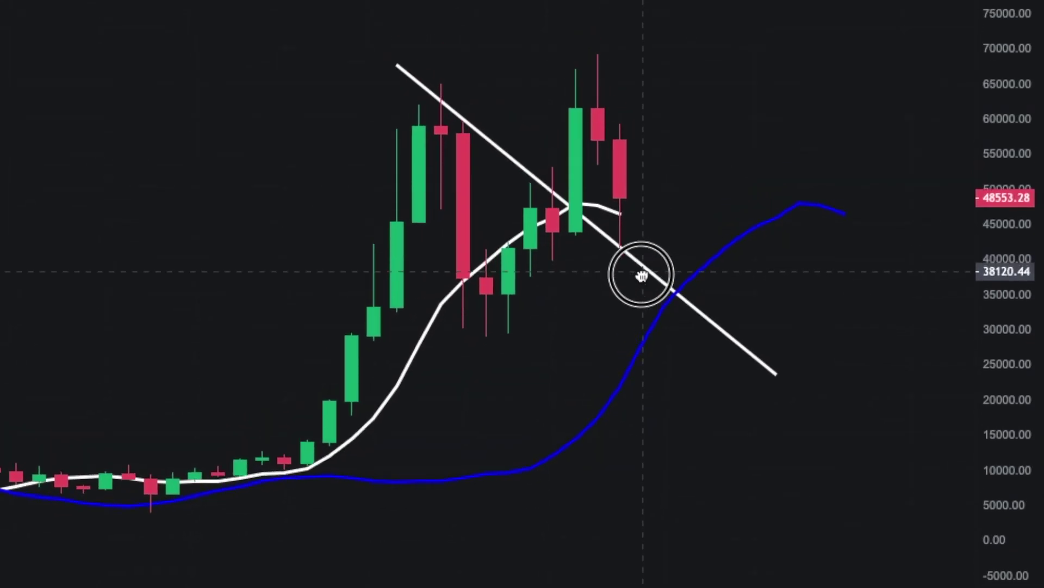
{"action": "left_click_drag", "start_coordinate": [641, 219], "coordinate": [643, 300]}
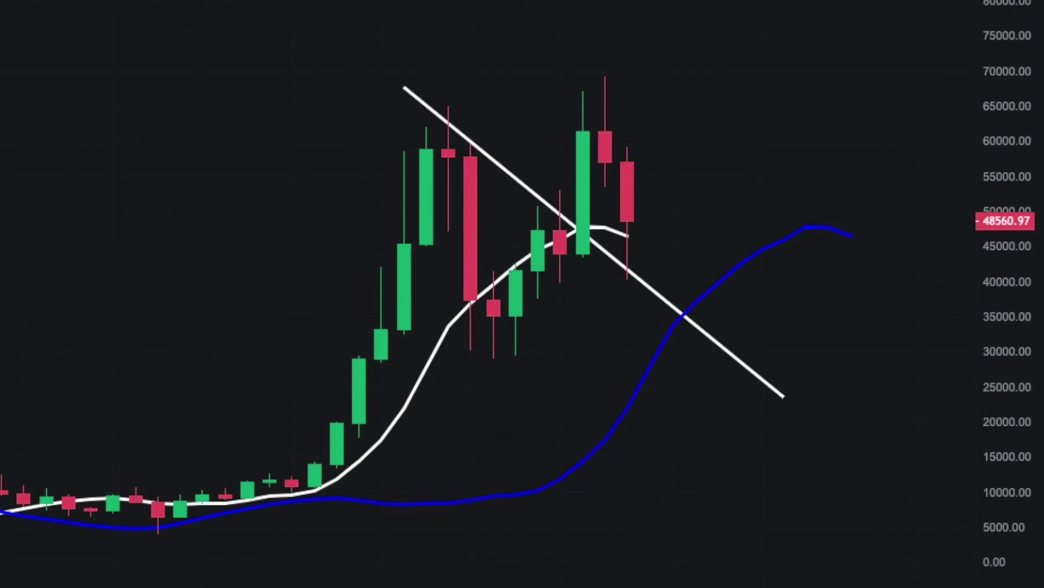
Draw a Fibonacci retracement from the 28859.23 swing low to the 69200.66 high.
{"action": "left_click_drag", "start_coordinate": [493, 373], "coordinate": [795, 72]}
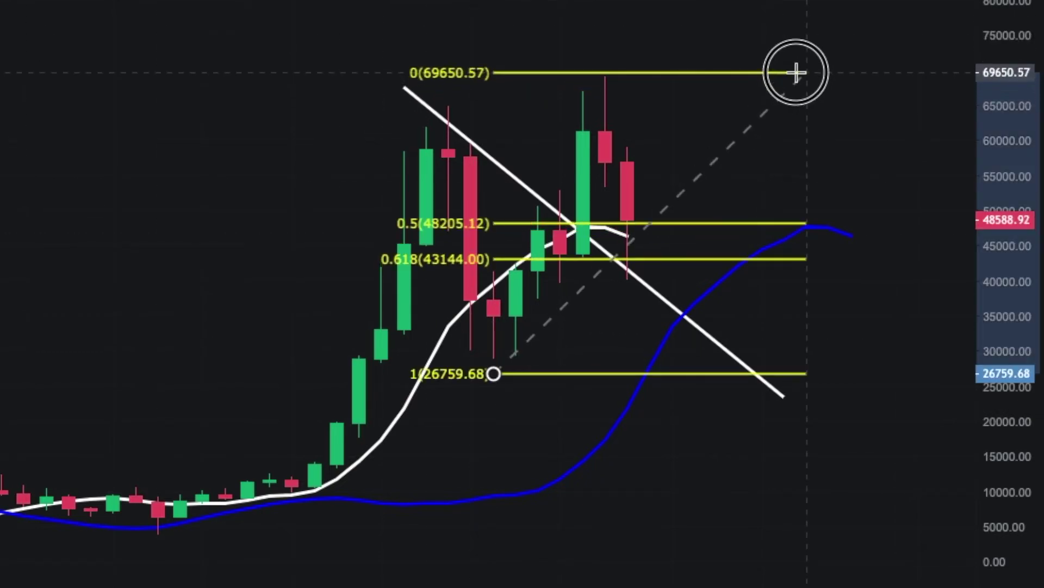
{"action": "left_click_drag", "start_coordinate": [796, 72], "coordinate": [762, 75]}
{"action": "mouse_move", "coordinate": [493, 373]}
{"action": "left_mouse_down"}
{"action": "mouse_move", "coordinate": [273, 360]}
{"action": "mouse_move", "coordinate": [270, 369]}
{"action": "mouse_move", "coordinate": [270, 358]}
{"action": "left_mouse_up"}
{"action": "left_click", "coordinate": [277, 384]}
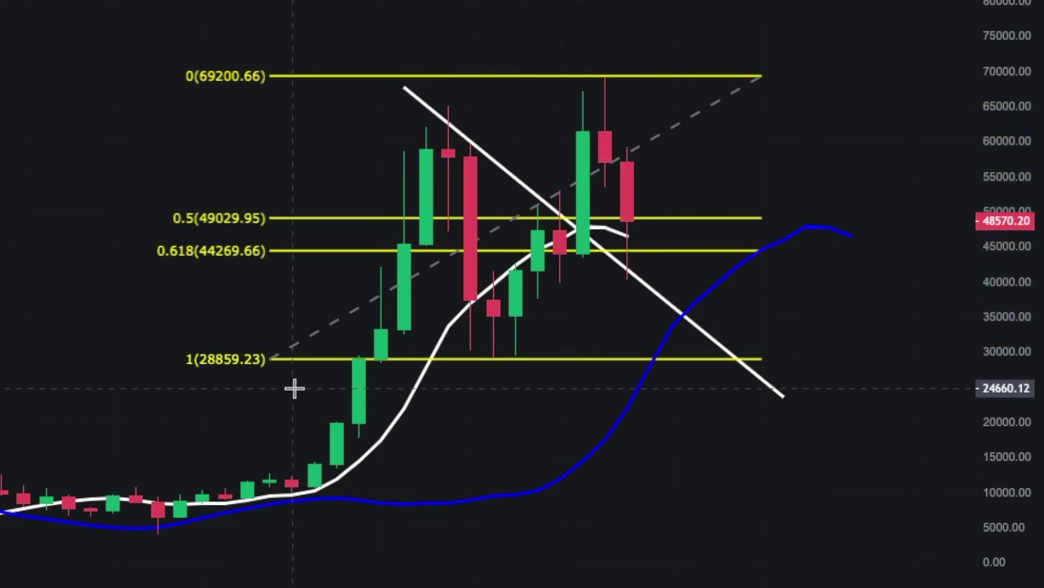
Stretch the price scale, recenter the chart, and place a horizontal line at the 0.618 level.
{"action": "left_click_drag", "start_coordinate": [1021, 484], "coordinate": [1003, 280]}
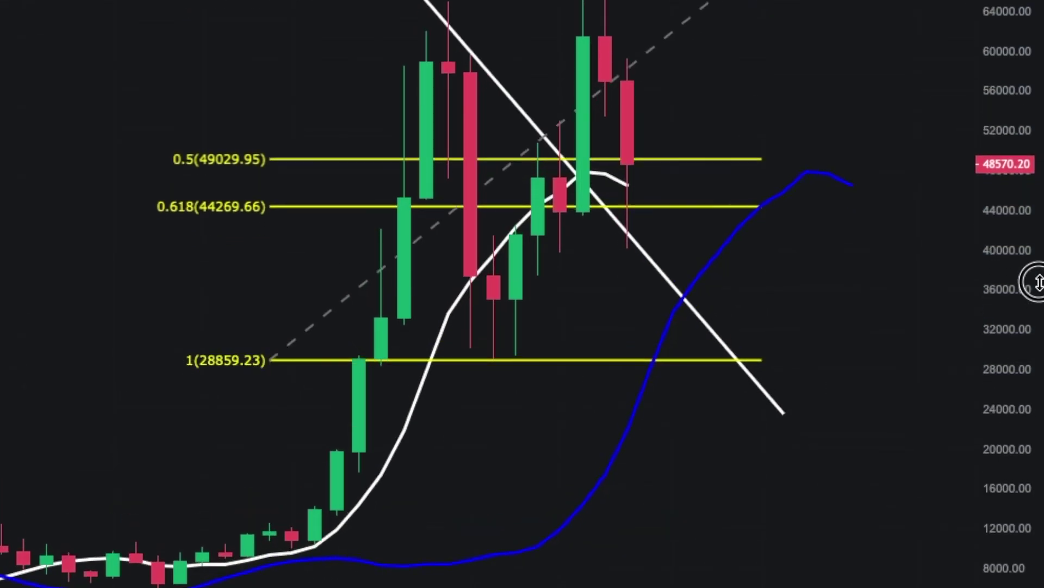
{"action": "mouse_move", "coordinate": [680, 285]}
{"action": "left_mouse_down"}
{"action": "mouse_move", "coordinate": [669, 401]}
{"action": "mouse_move", "coordinate": [719, 414]}
{"action": "left_mouse_up"}
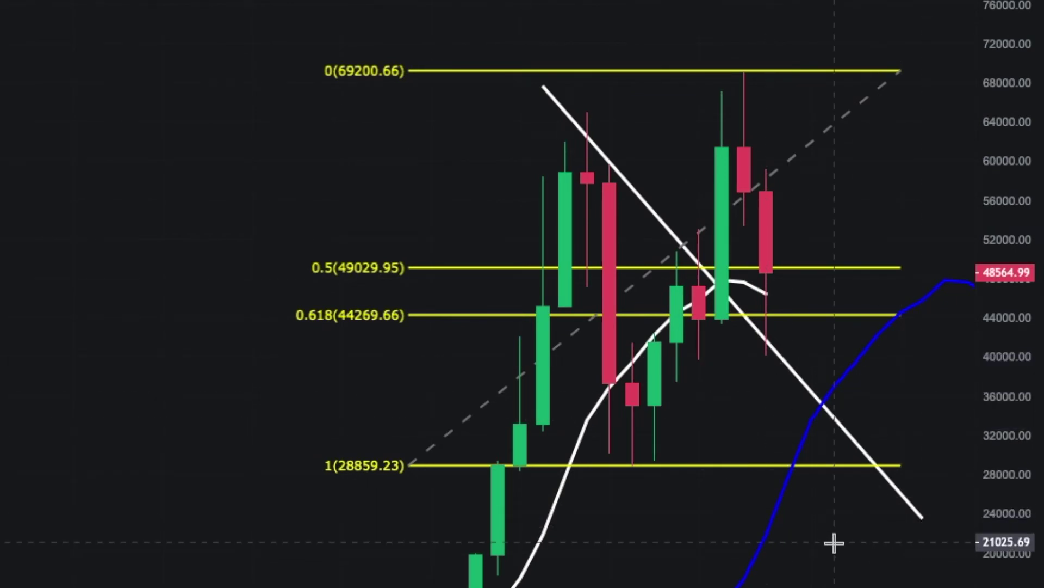
{"action": "left_click_drag", "start_coordinate": [720, 156], "coordinate": [669, 187]}
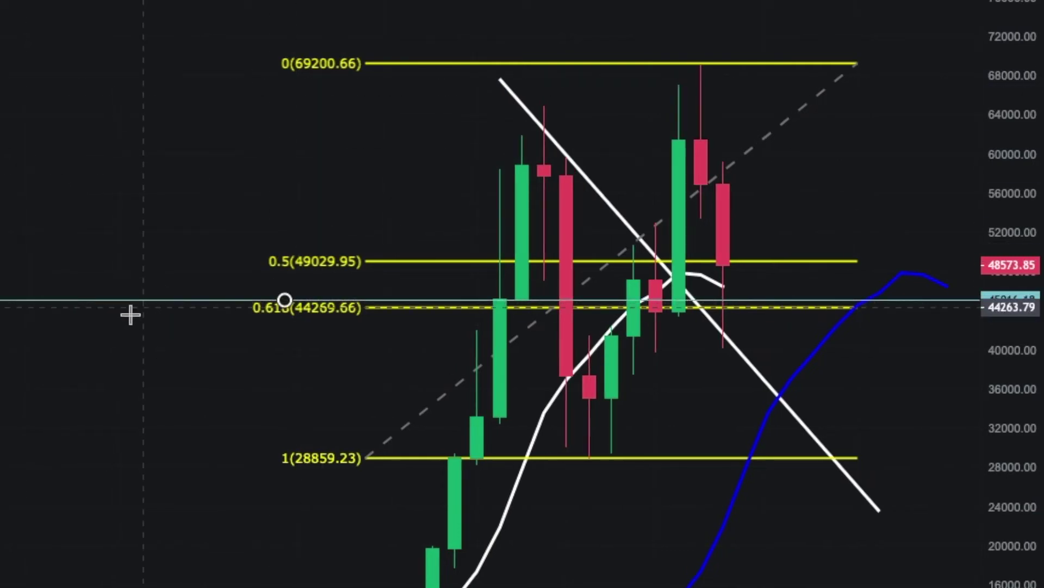
{"action": "left_click", "coordinate": [275, 308]}
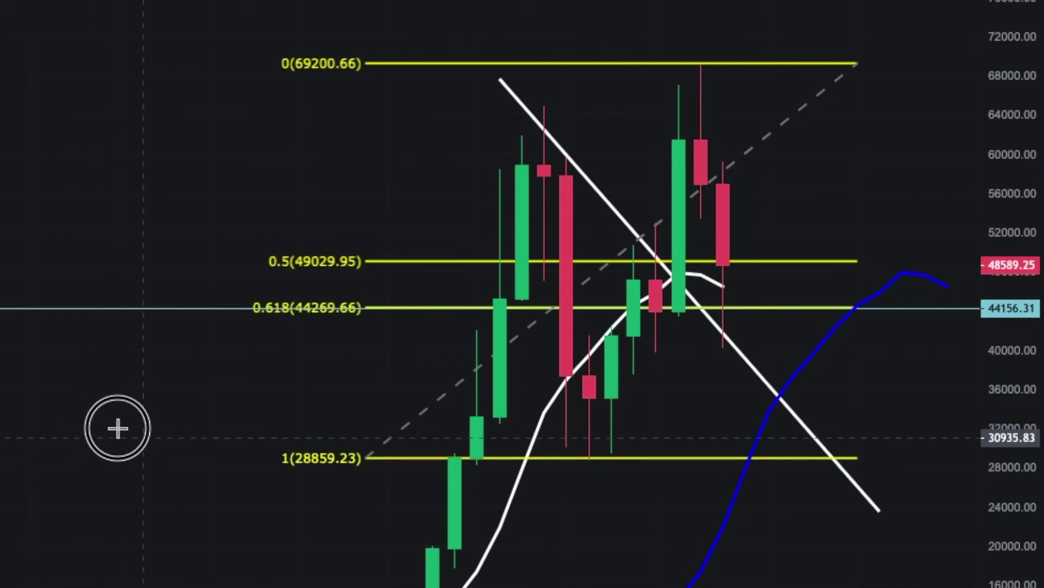
Recenter the monthly chart around the 44156.31 line and the 0.618 Fibonacci level.
{"action": "left_click_drag", "start_coordinate": [122, 431], "coordinate": [67, 397]}
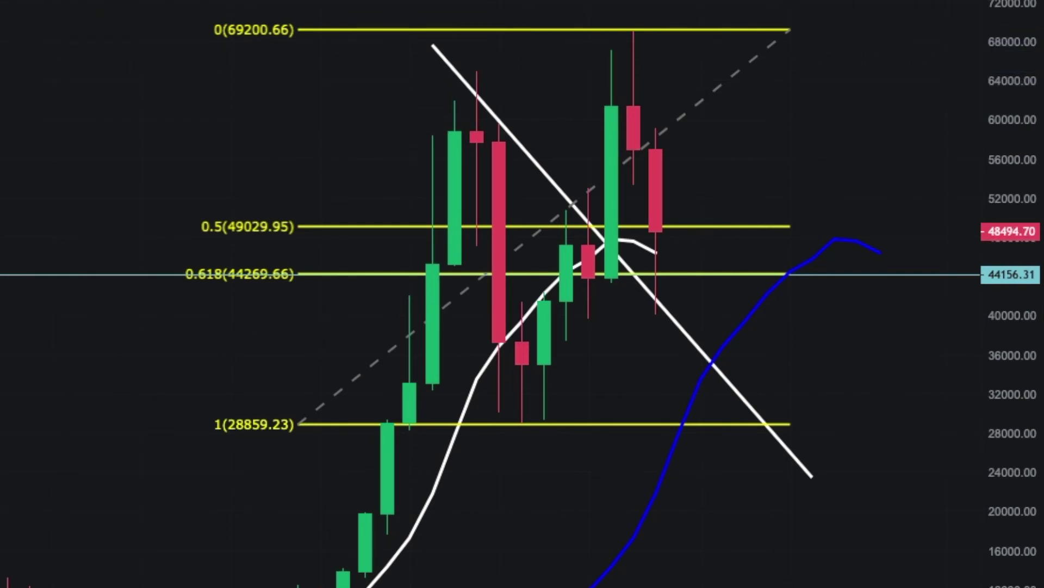
Switch the Bitcoin chart to weekly candles and delete the Fibonacci retracement.
{"action": "left_click", "coordinate": [79, 35]}
{"action": "scroll", "coordinate": [703, 508], "scroll_direction": "down", "scroll_amount": 5}
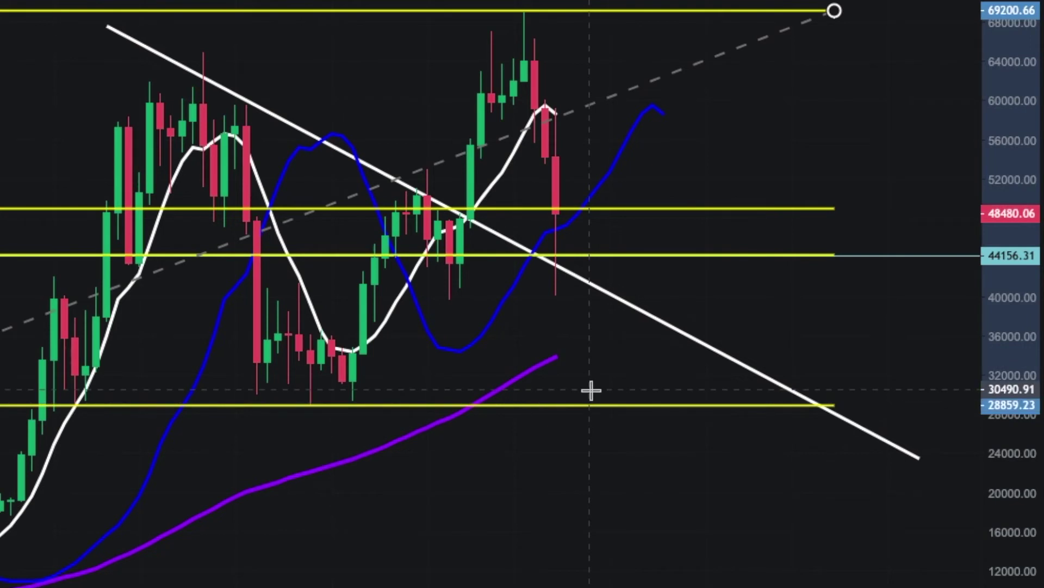
{"action": "key", "text": "Delete"}
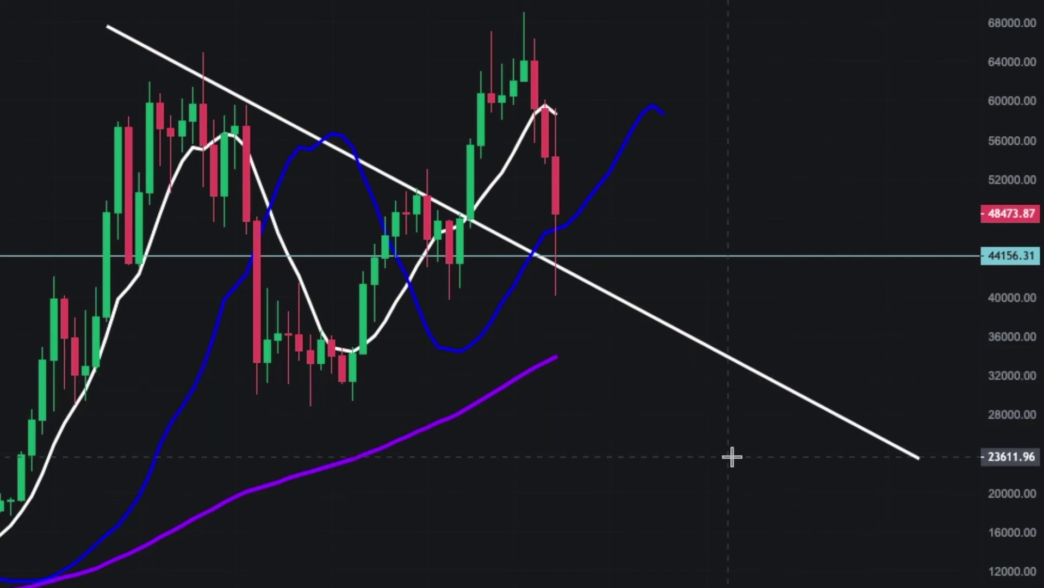
Delete the descending trendline and the blue and white moving averages.
{"action": "left_click_drag", "start_coordinate": [658, 456], "coordinate": [681, 502]}
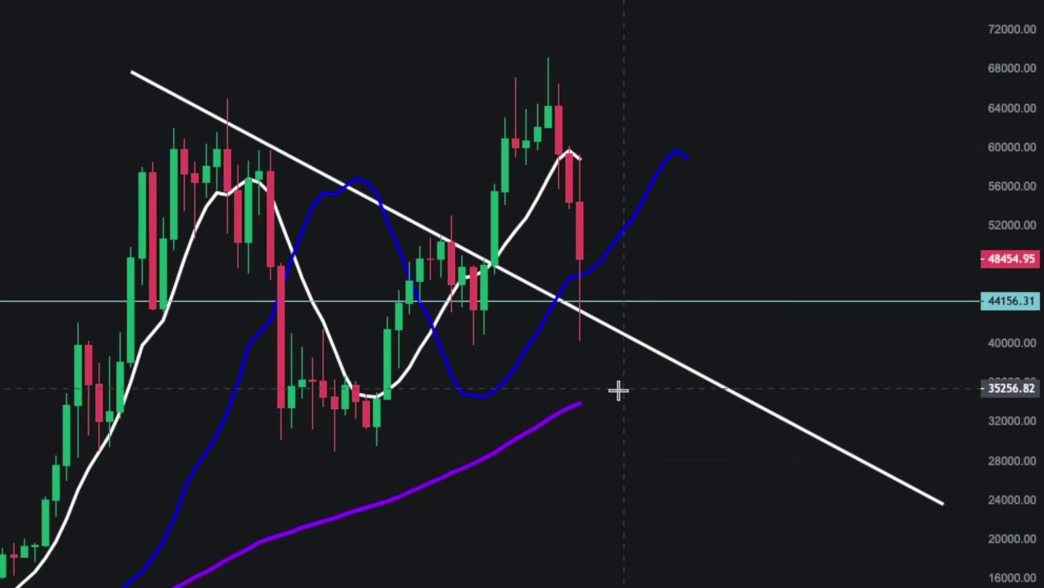
{"action": "left_click", "coordinate": [635, 348]}
{"action": "key", "text": "Delete"}
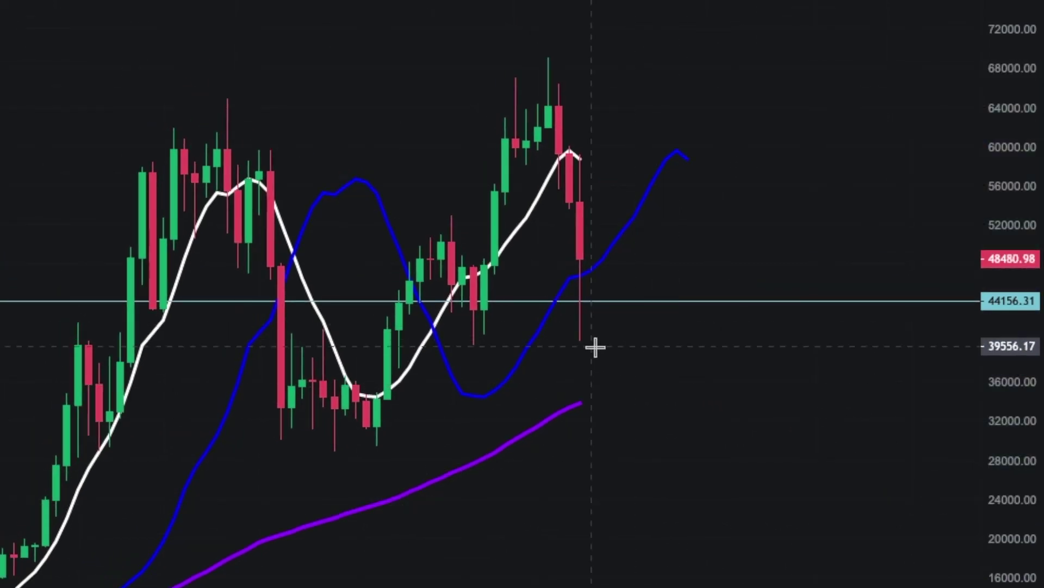
{"action": "left_click", "coordinate": [242, 375]}
{"action": "left_click", "coordinate": [338, 344]}
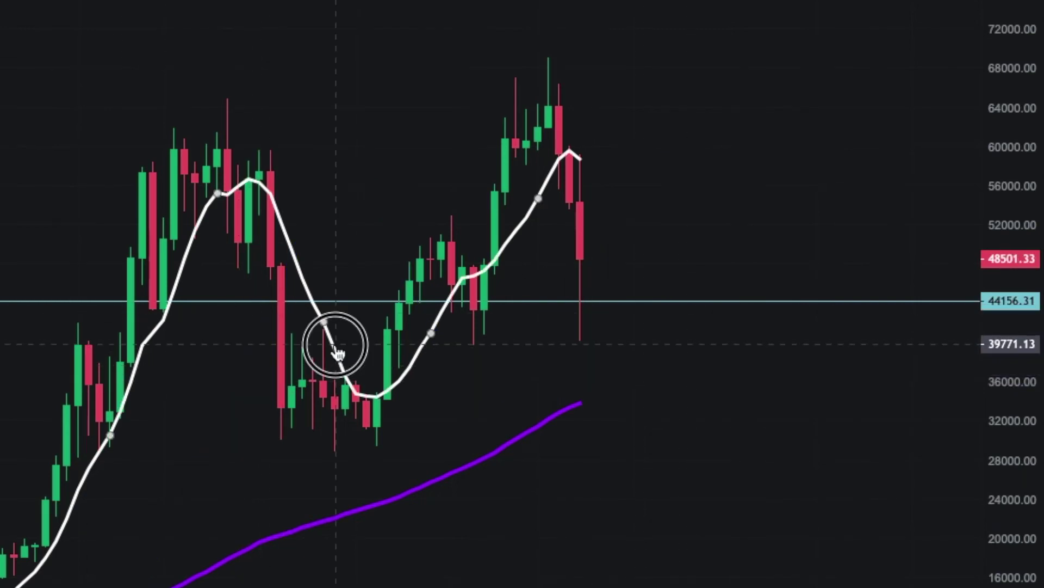
{"action": "key", "text": "Delete"}
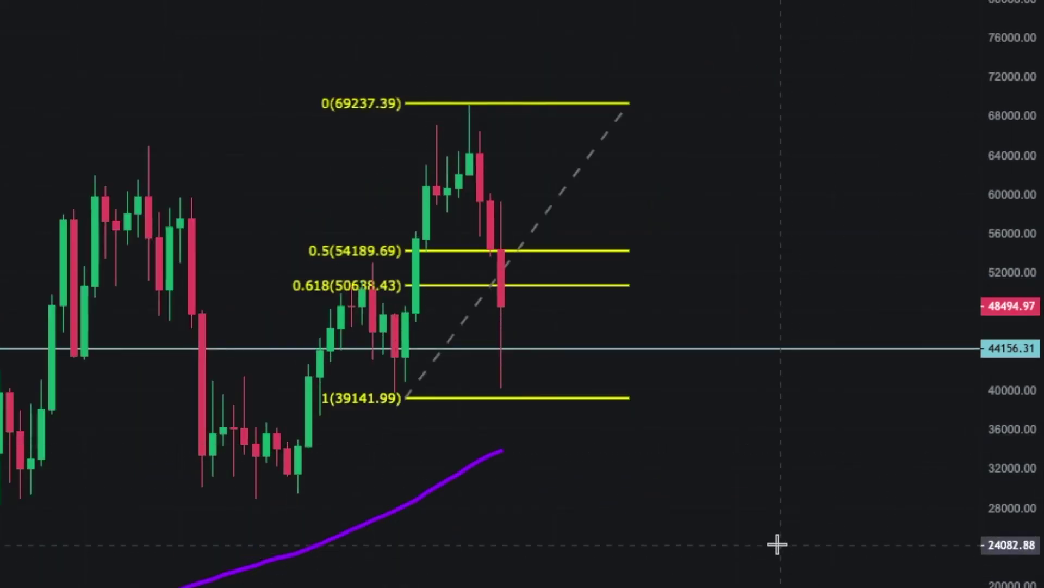
Shift the weekly chart toward recent candles and bring up the 5day/1week/1mon timeframe choices.
{"action": "left_click_drag", "start_coordinate": [745, 537], "coordinate": [845, 541]}
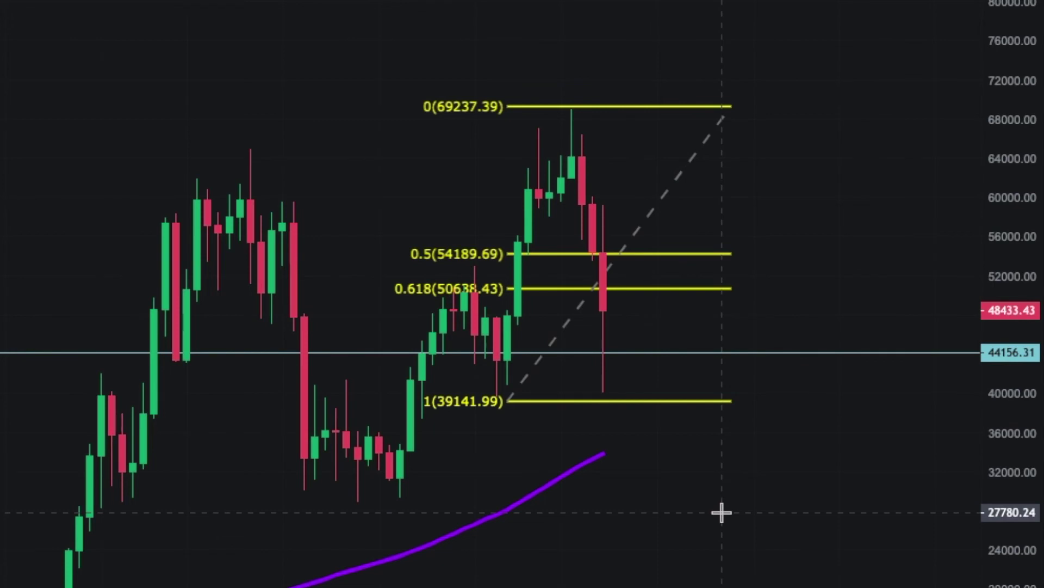
{"action": "left_click", "coordinate": [78, 3]}
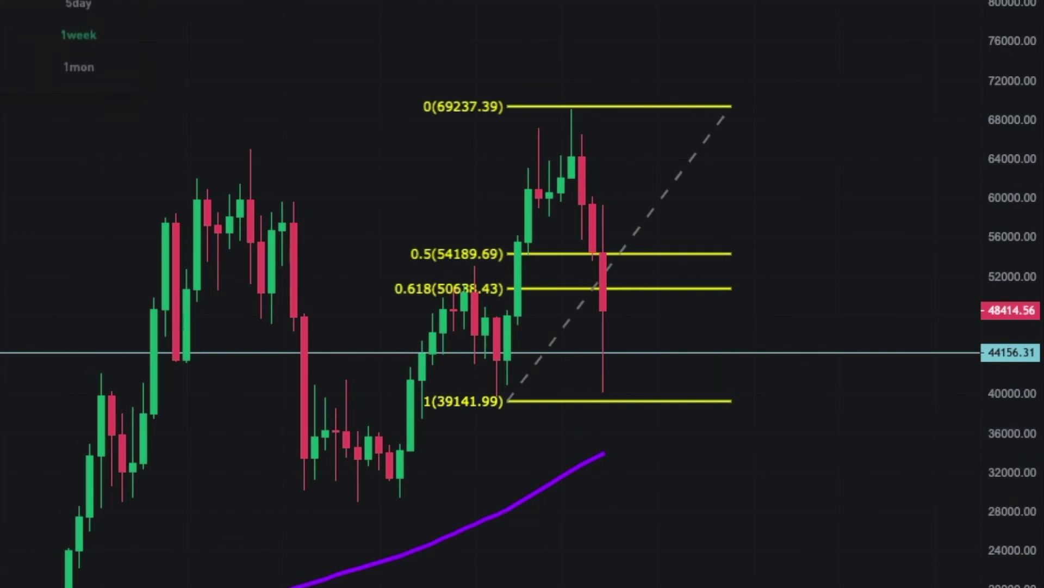
Switch to 1mon candles and frame the Fibonacci retracement from 29329.09 to 68668.08.
{"action": "left_click", "coordinate": [81, 82]}
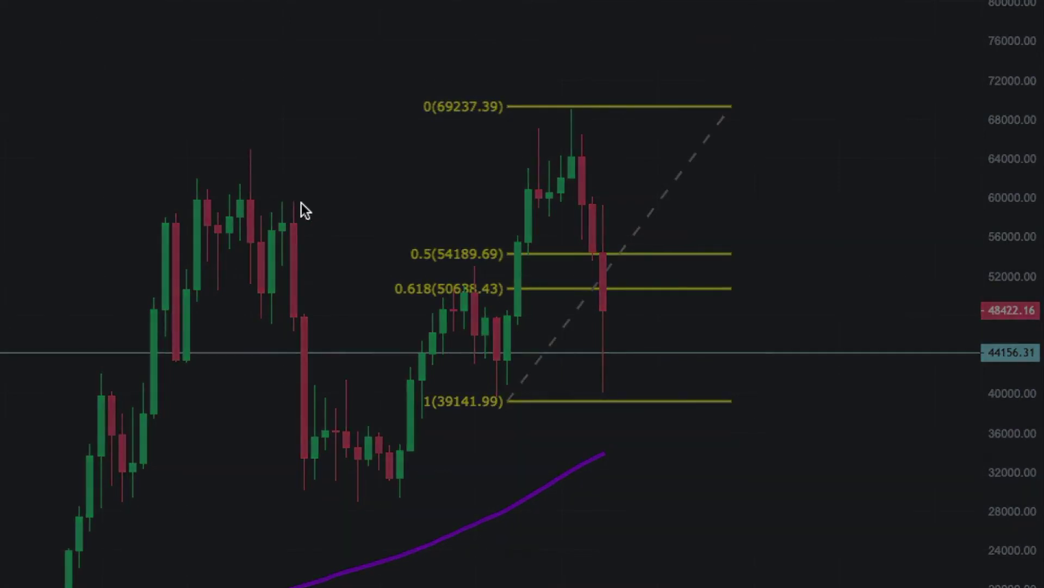
{"action": "scroll", "coordinate": [723, 424], "scroll_direction": "up", "scroll_amount": 2}
{"action": "scroll", "coordinate": [653, 426], "scroll_direction": "up", "scroll_amount": 3}
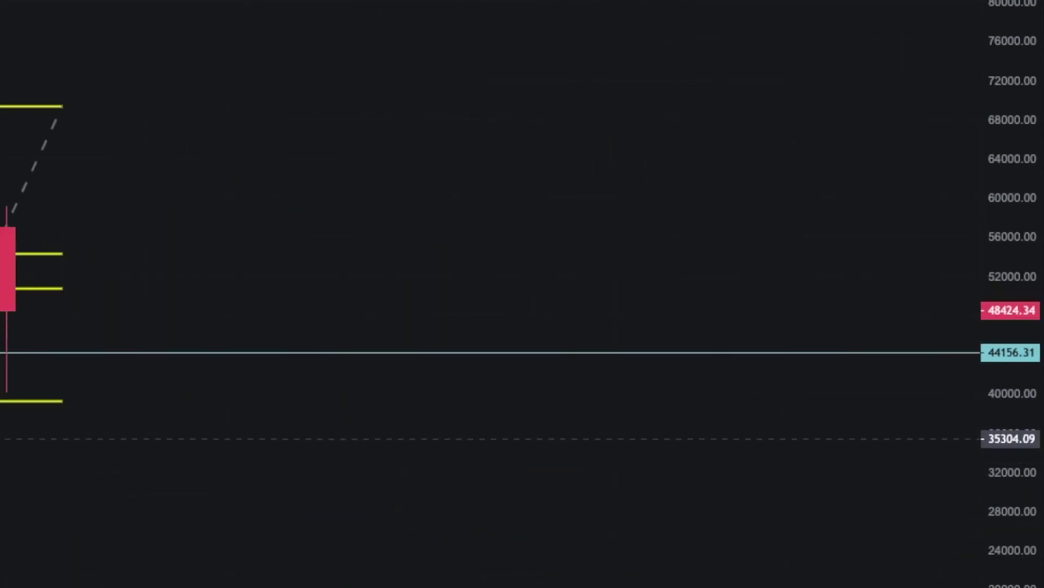
{"action": "mouse_move", "coordinate": [292, 394]}
{"action": "left_mouse_down"}
{"action": "mouse_move", "coordinate": [595, 367]}
{"action": "mouse_move", "coordinate": [310, 447]}
{"action": "left_mouse_up"}
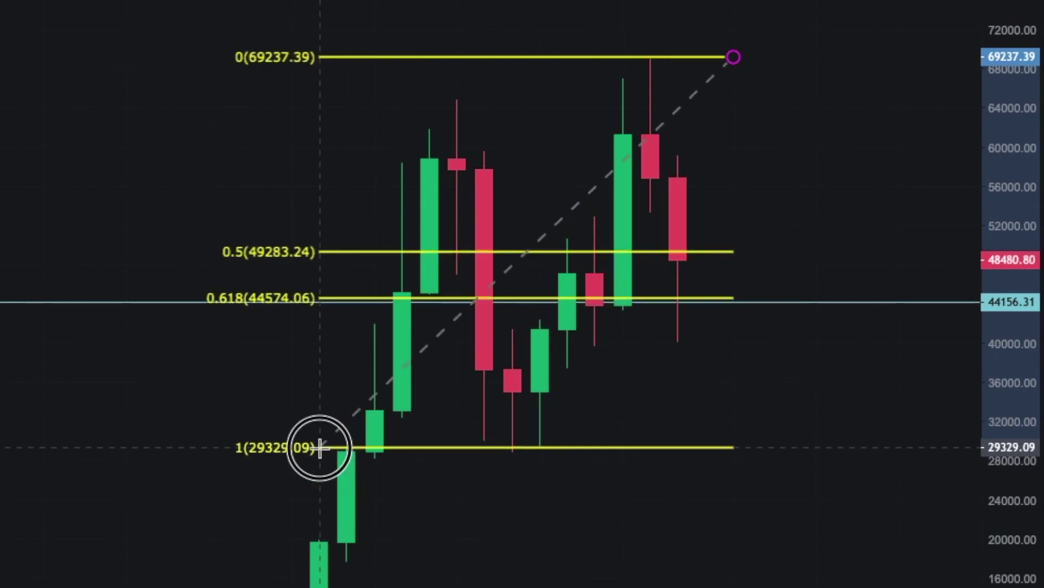
{"action": "scroll", "coordinate": [695, 540], "scroll_direction": "down", "scroll_amount": 2}
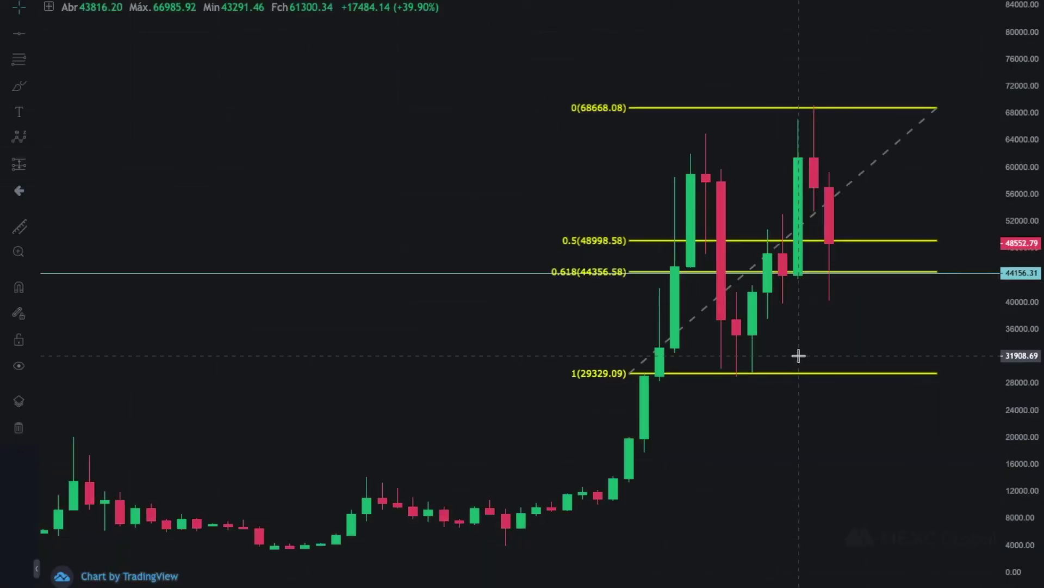
Pan through the monthly Bitcoin history from the earliest candles back to the Fibonacci levels.
{"action": "left_click_drag", "start_coordinate": [730, 458], "coordinate": [759, 403]}
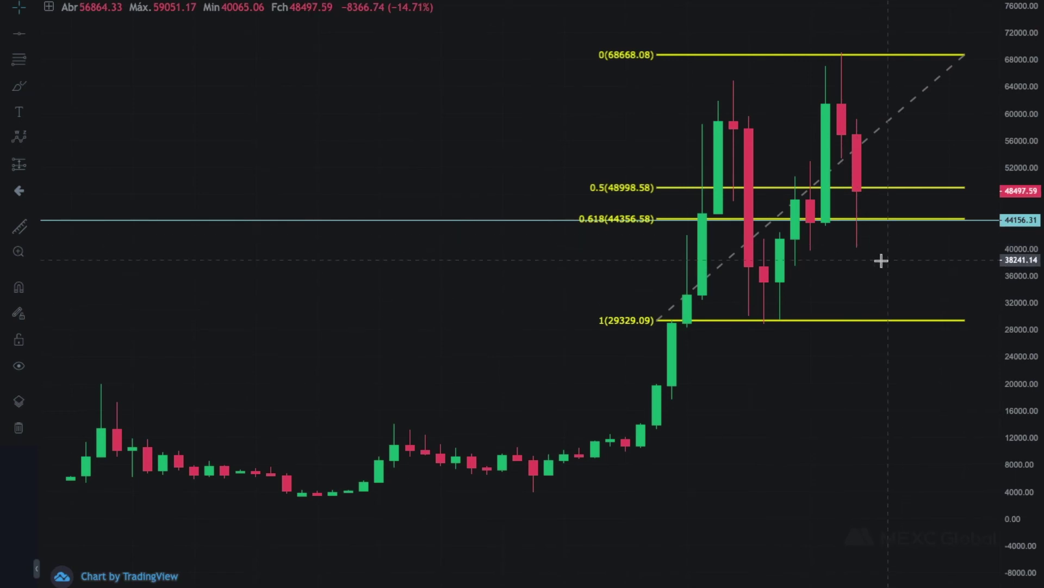
{"action": "left_click_drag", "start_coordinate": [240, 374], "coordinate": [373, 373]}
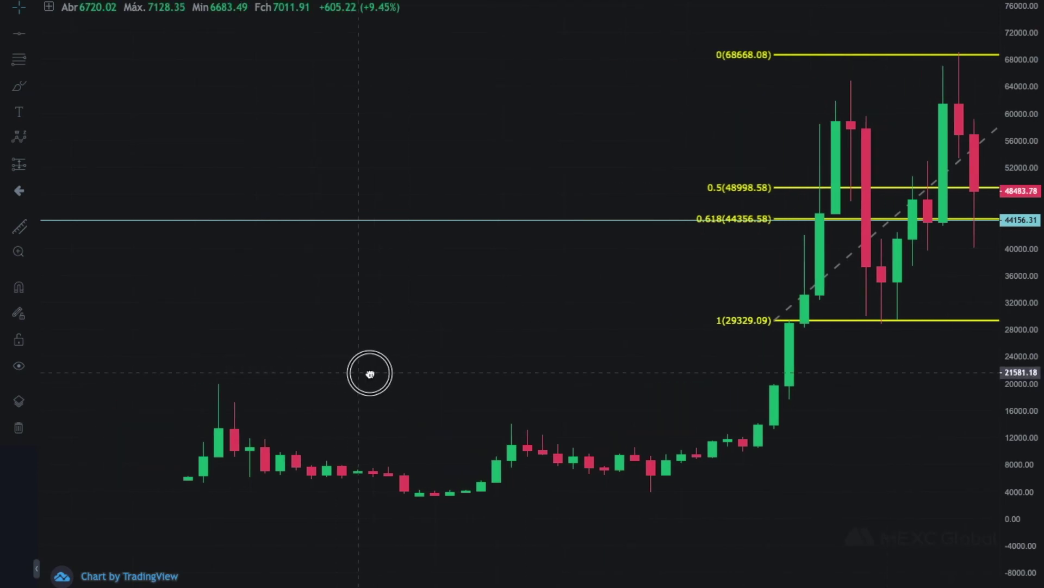
{"action": "left_click_drag", "start_coordinate": [694, 296], "coordinate": [385, 396]}
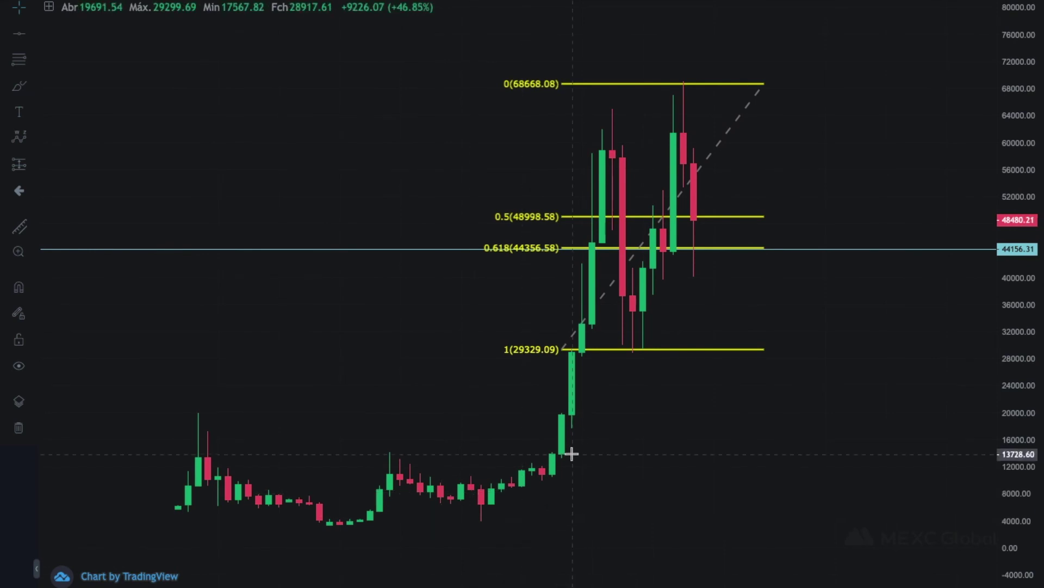
{"action": "scroll", "coordinate": [761, 359], "scroll_direction": "up", "scroll_amount": 2}
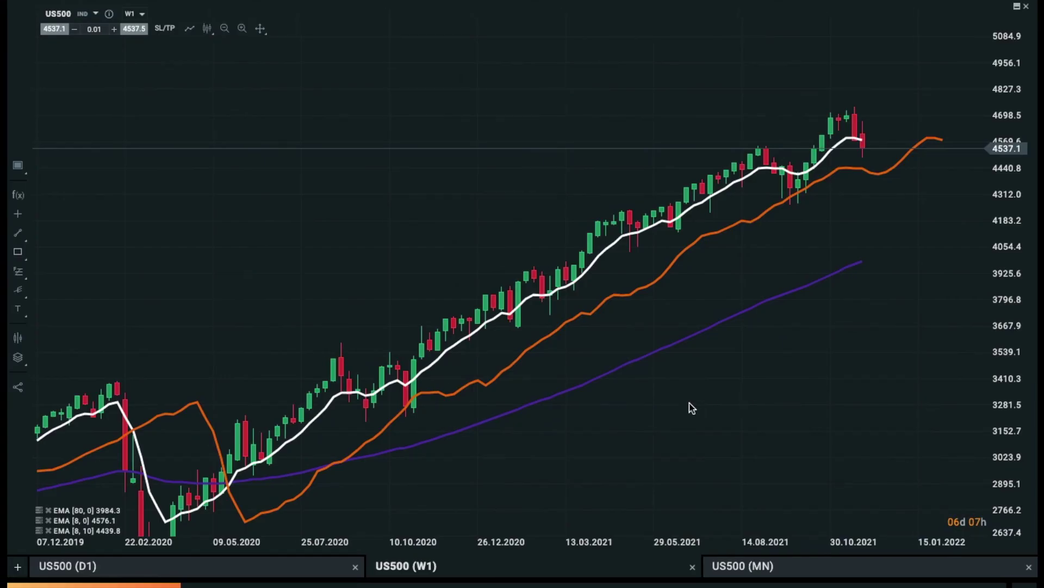
Bring up the US500 monthly chart and zoom and pan it toward the latest candles.
{"action": "left_click", "coordinate": [765, 565]}
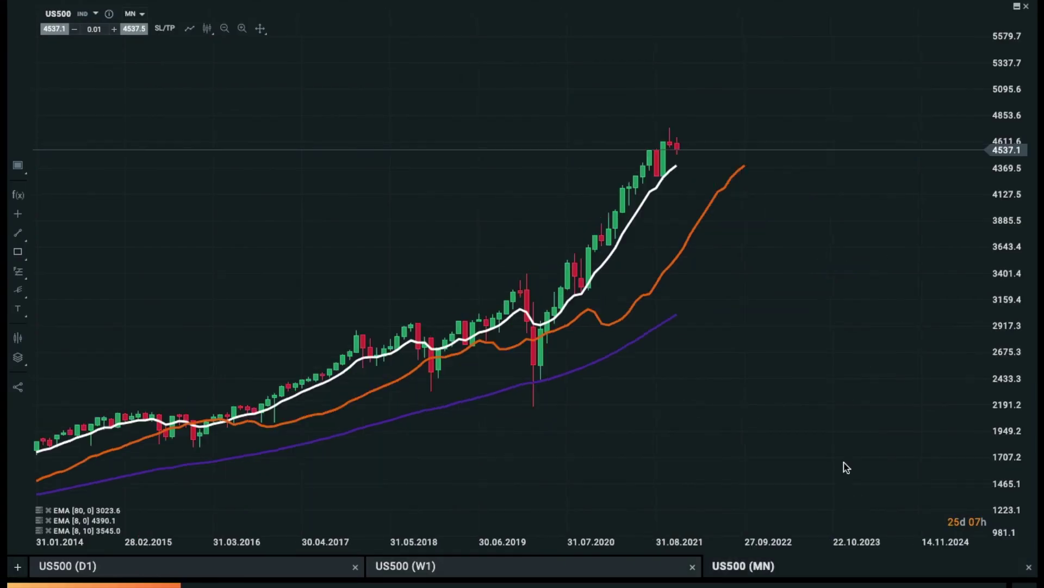
{"action": "scroll", "coordinate": [767, 287], "scroll_direction": "up", "scroll_amount": 2}
{"action": "left_click_drag", "start_coordinate": [764, 288], "coordinate": [618, 333]}
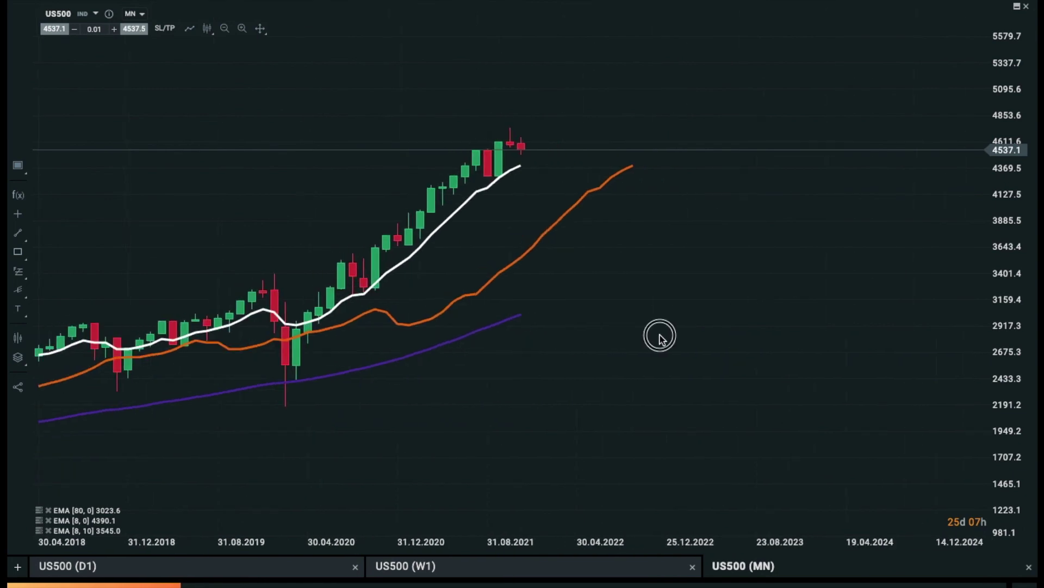
{"action": "scroll", "coordinate": [618, 333], "scroll_direction": "up", "scroll_amount": 2}
{"action": "left_click_drag", "start_coordinate": [1007, 369], "coordinate": [1005, 296]}
{"action": "left_click_drag", "start_coordinate": [848, 359], "coordinate": [968, 385]}
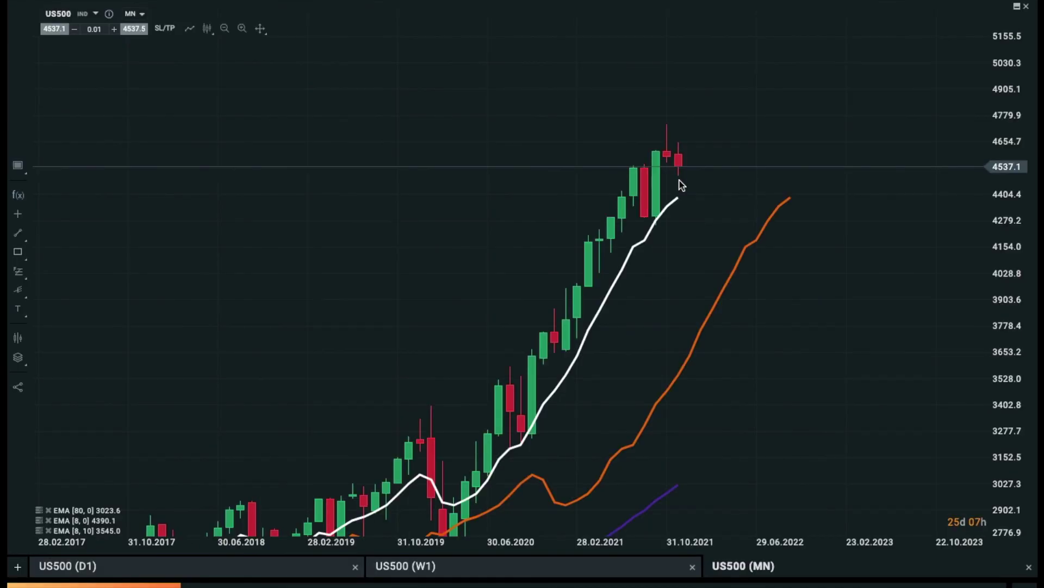
Centre and auto-fit the monthly chart on 2016–2021, then return to the US500 weekly chart.
{"action": "left_click_drag", "start_coordinate": [688, 205], "coordinate": [753, 183]}
{"action": "double_click", "coordinate": [994, 221]}
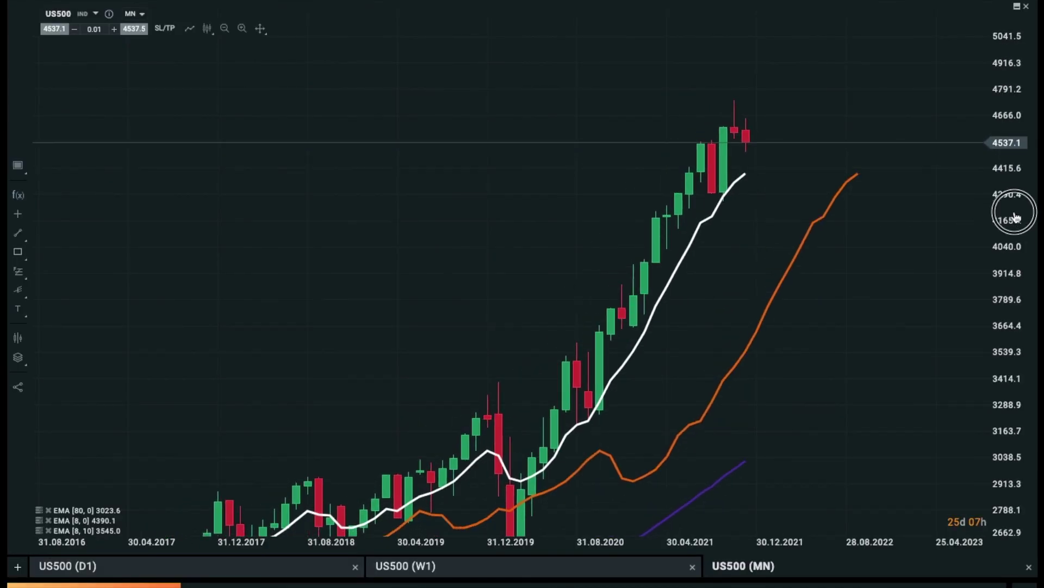
{"action": "left_click_drag", "start_coordinate": [886, 381], "coordinate": [917, 346]}
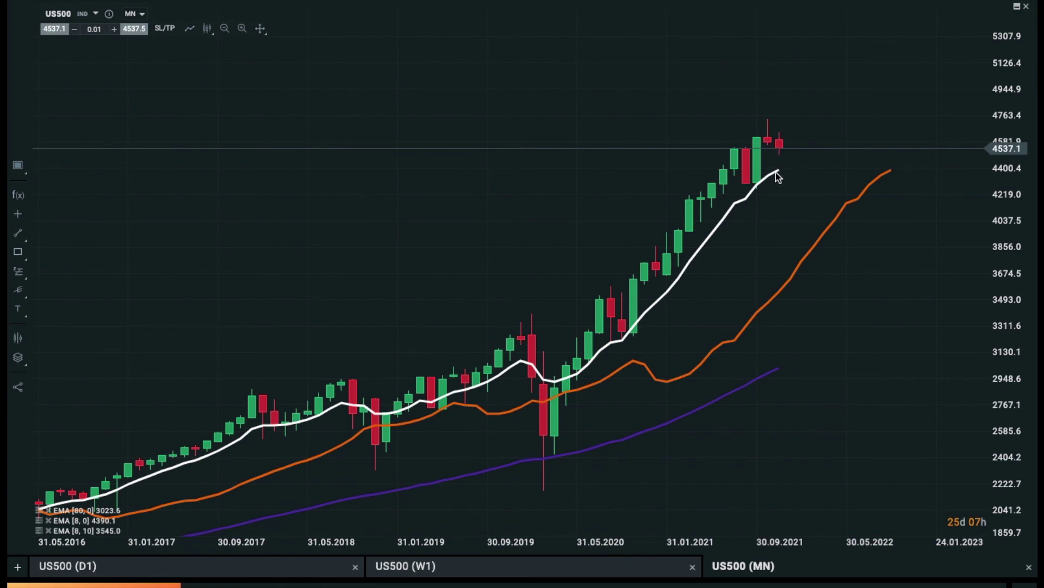
{"action": "left_click", "coordinate": [645, 568]}
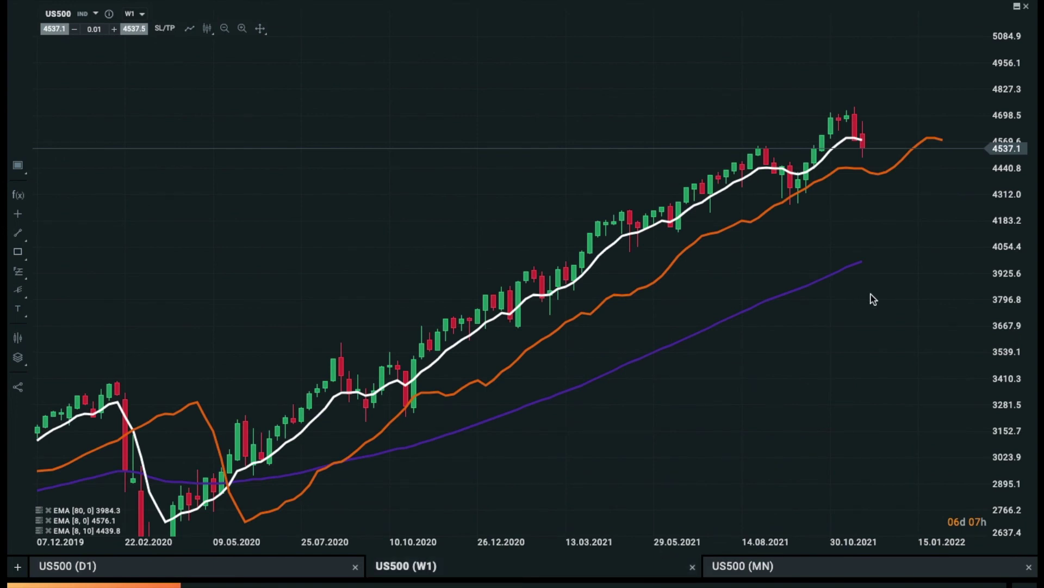
{"action": "key", "text": "ctrl+Tab"}
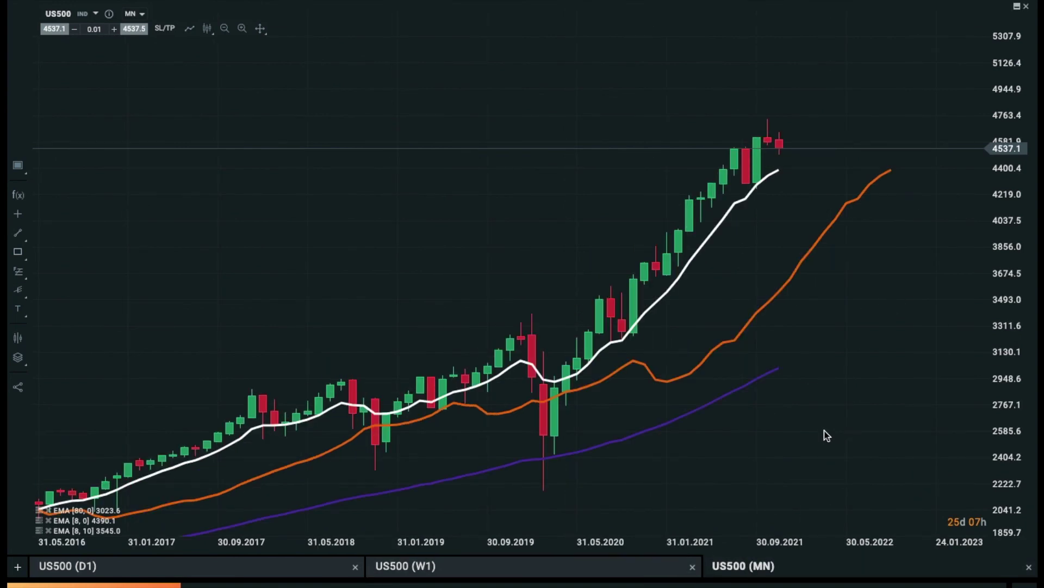